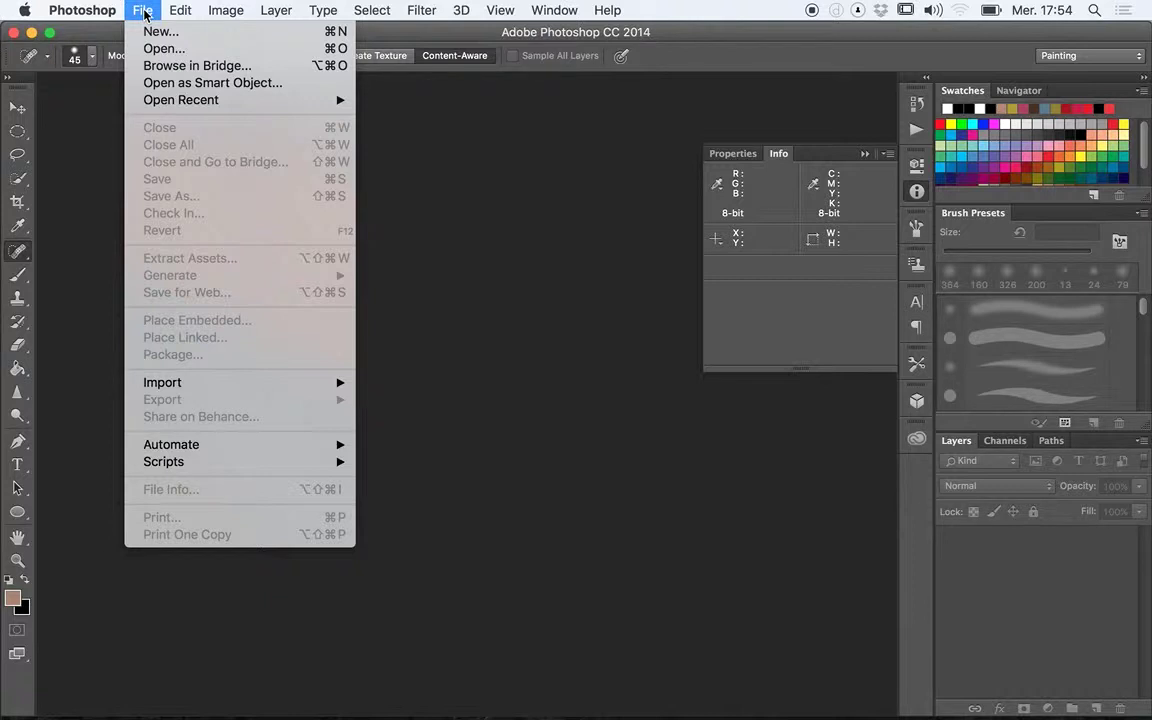
Step: Start a Photomerge with individual files as the source
mouse_move(285, 455)
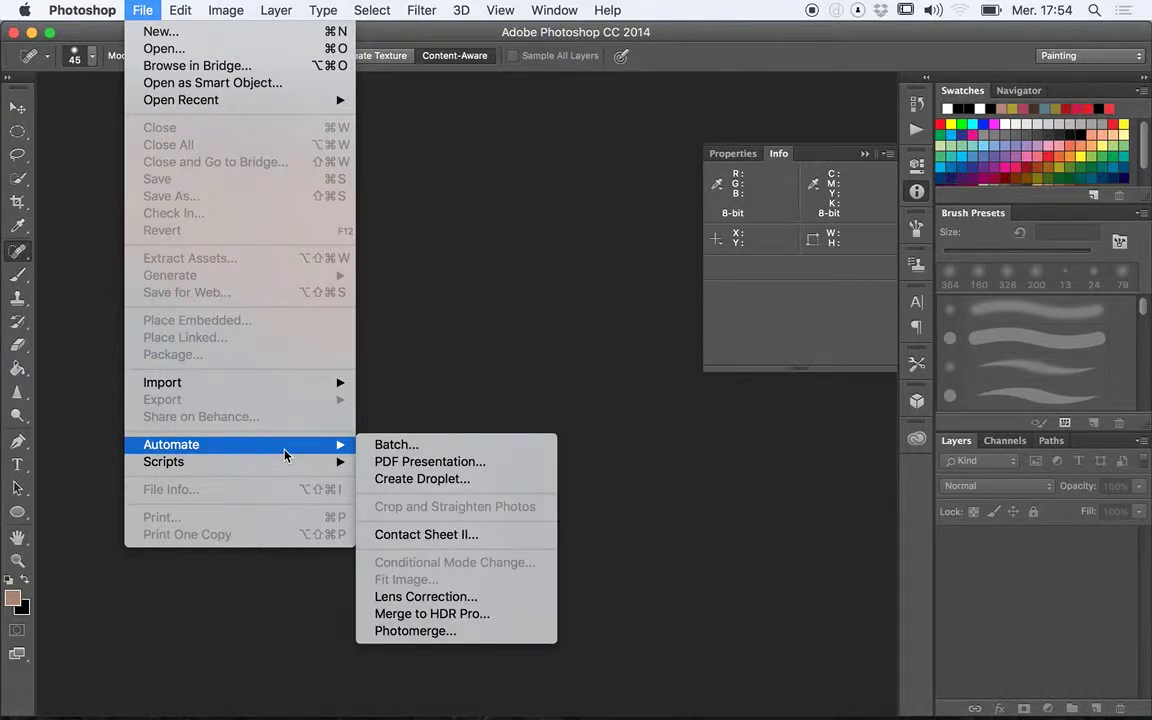
click(494, 632)
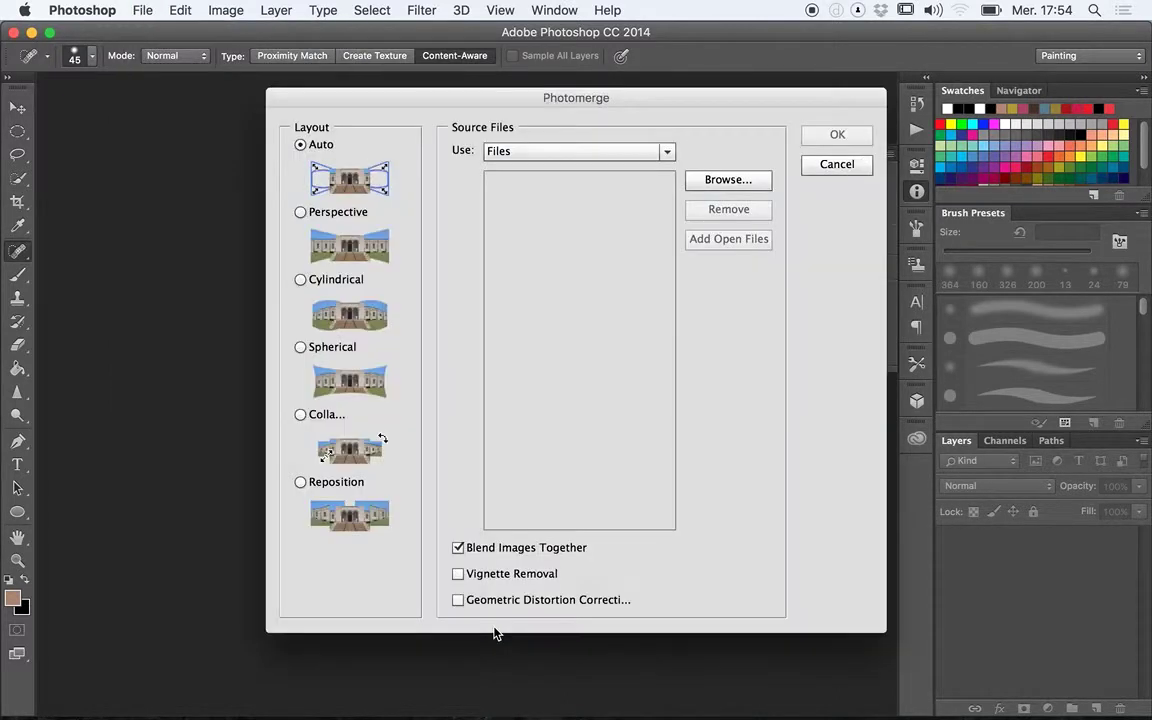
click(595, 152)
click(596, 155)
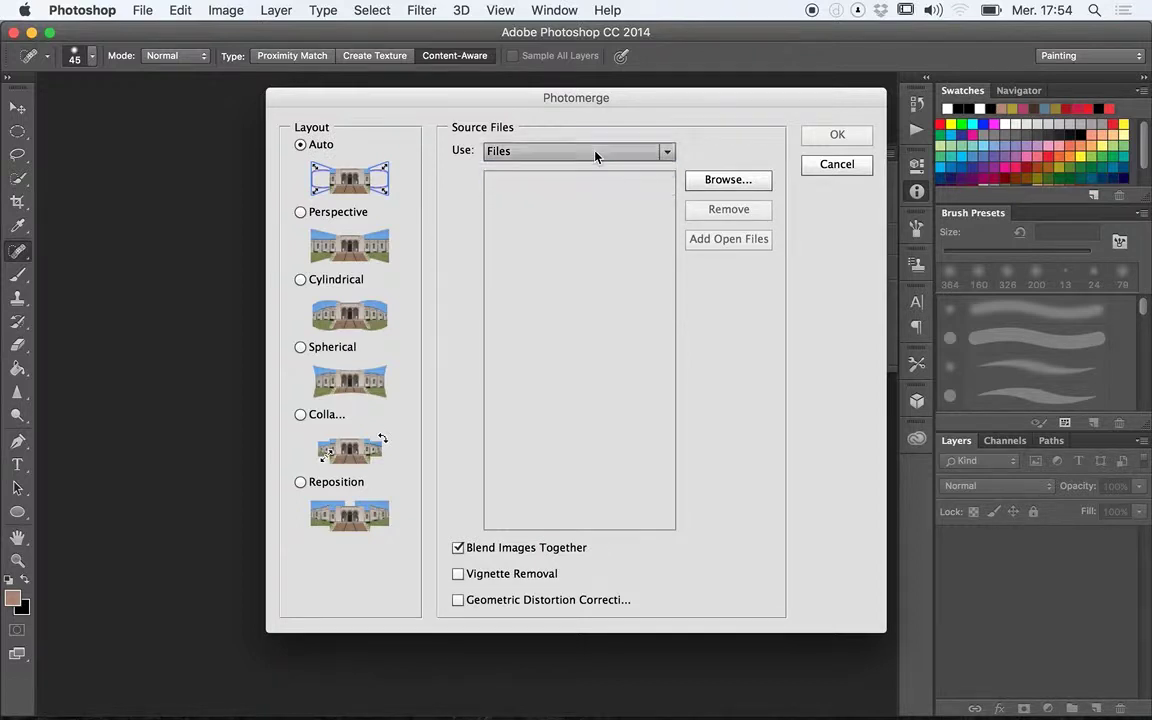
Step: Load all the NEF photos, _MAR0088 to _MAR0094, from folder 1 inside PANORAMIQUE as the merge's source files
click(736, 180)
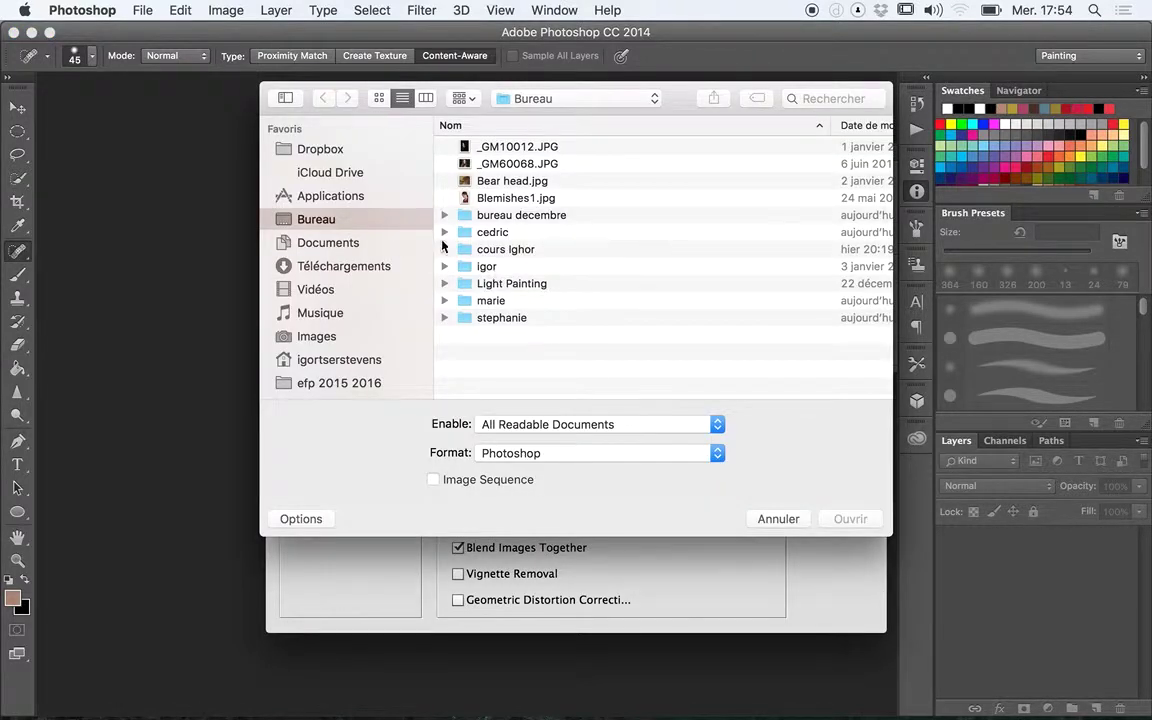
click(489, 300)
double_click(489, 300)
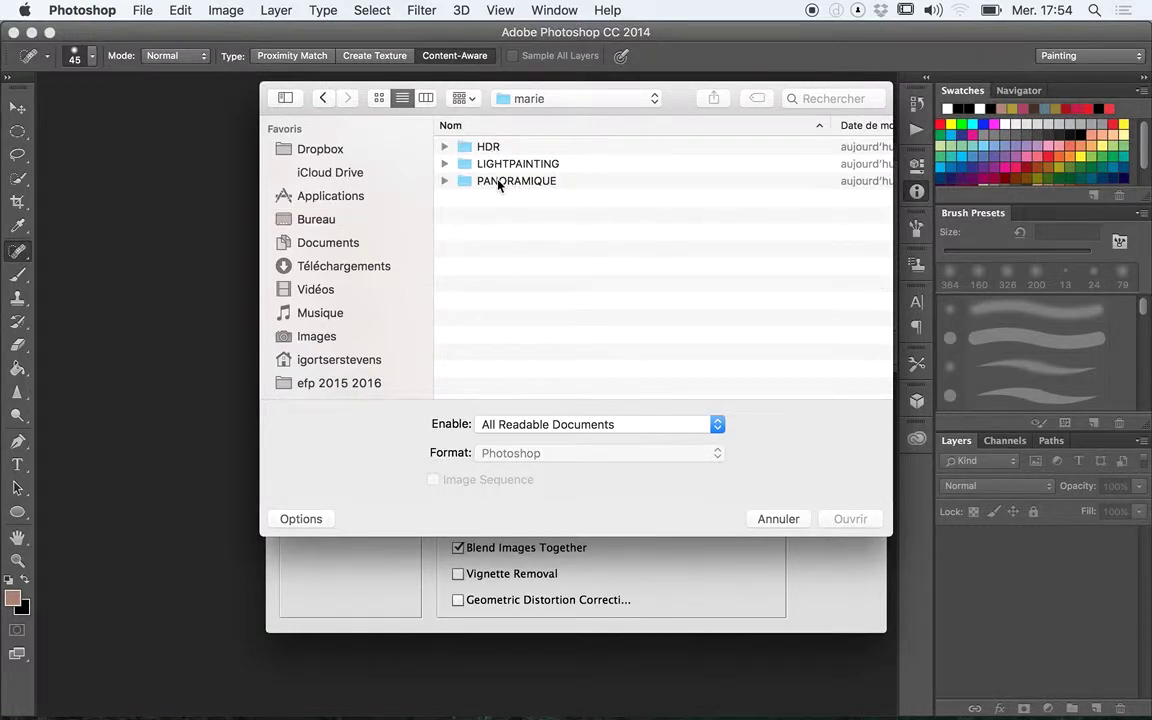
double_click(496, 181)
click(481, 149)
double_click(481, 149)
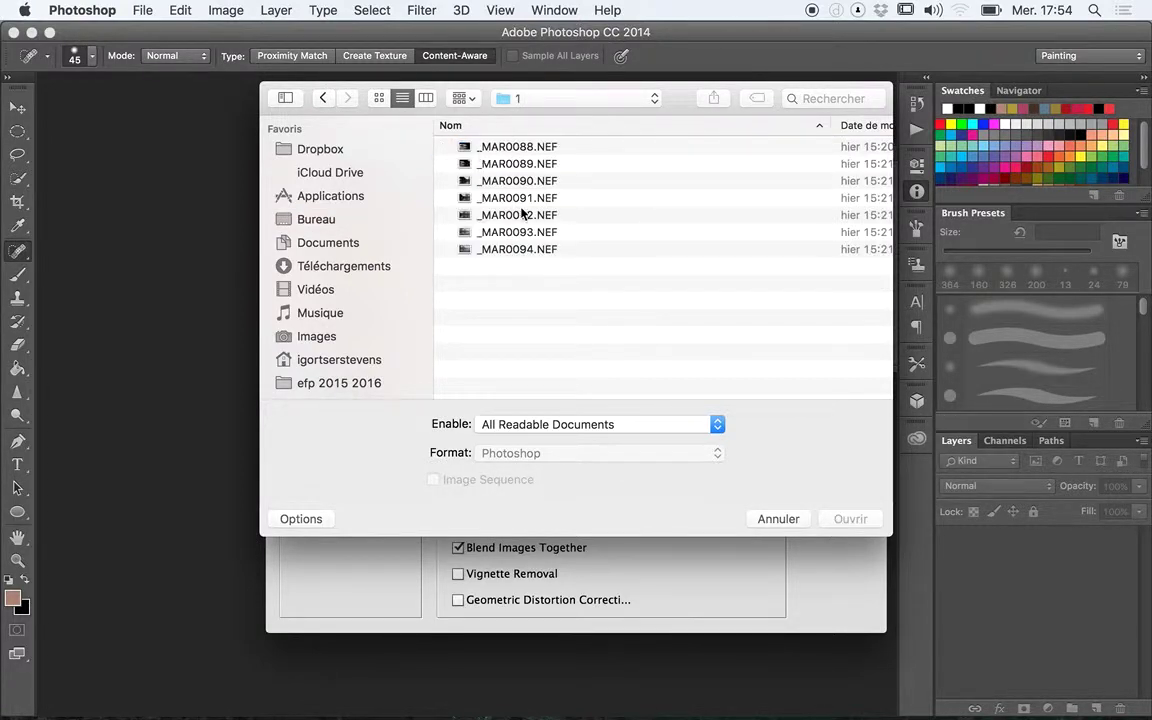
key(super+a)
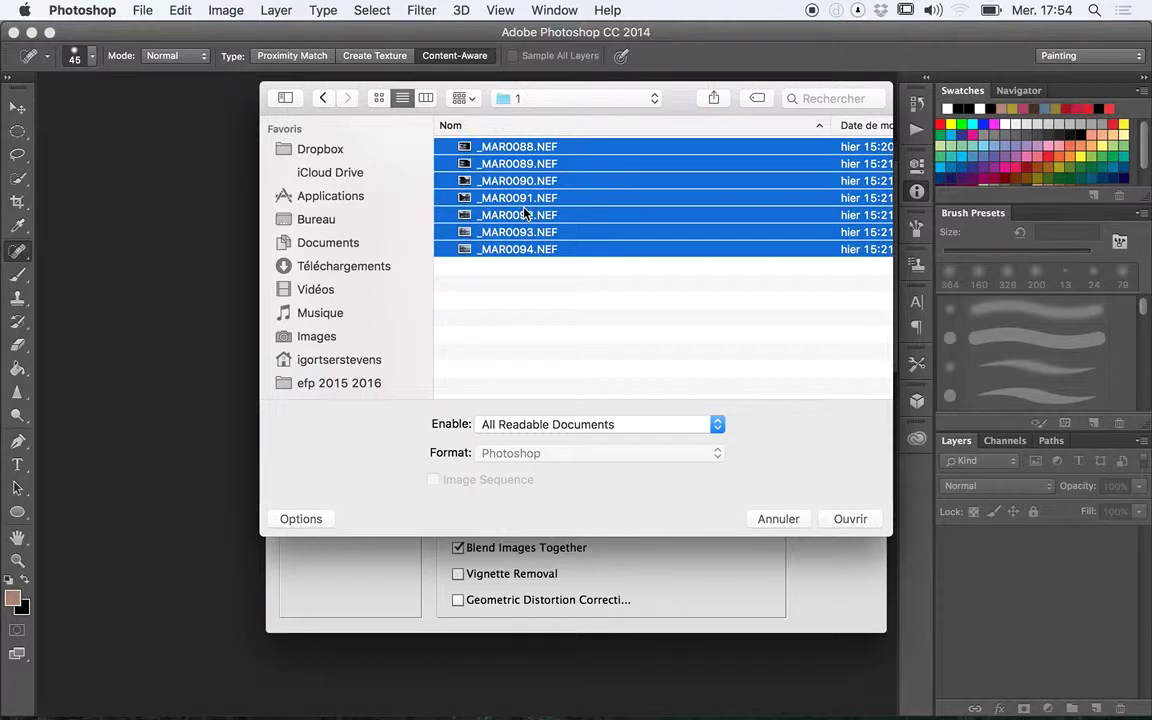
click(845, 518)
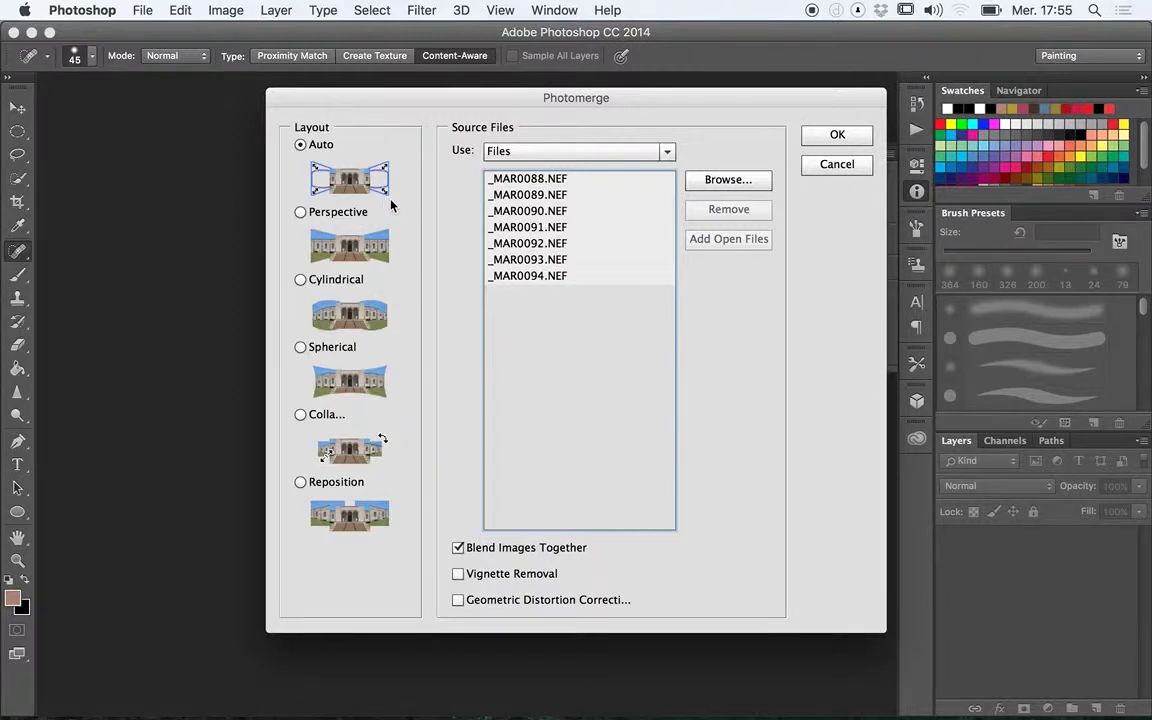
Step: Enable vignette removal and geometric distortion correction, and run the merge with the Auto layout and image blending
click(458, 573)
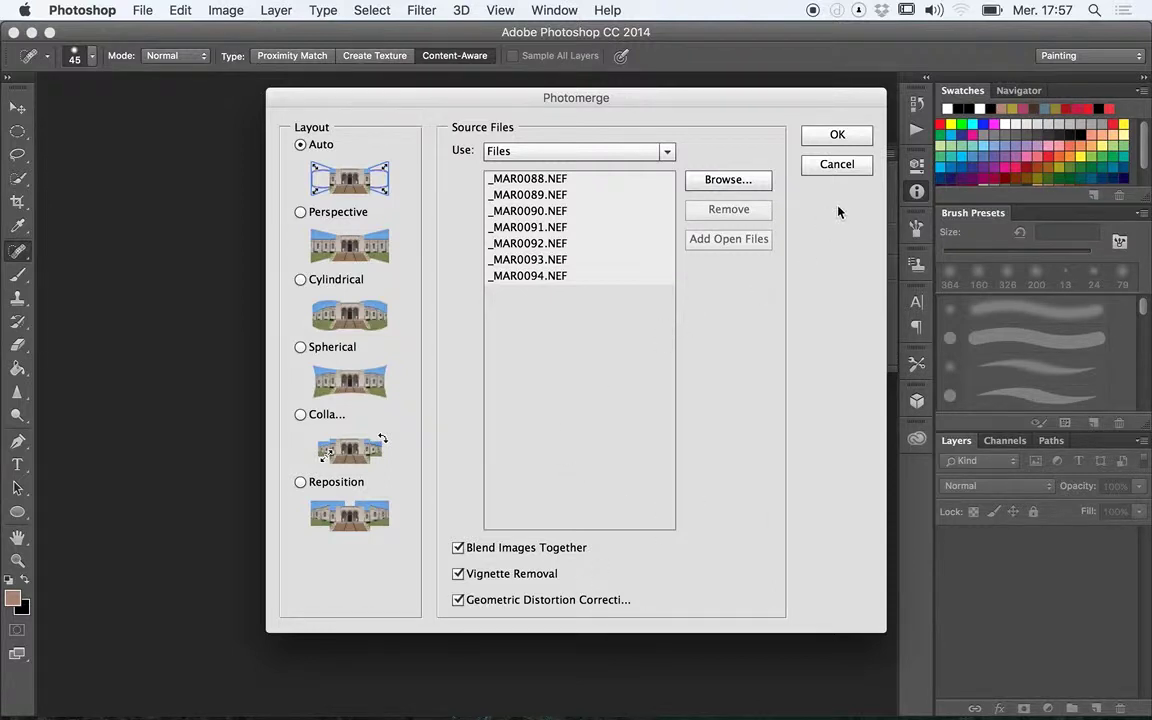
click(838, 136)
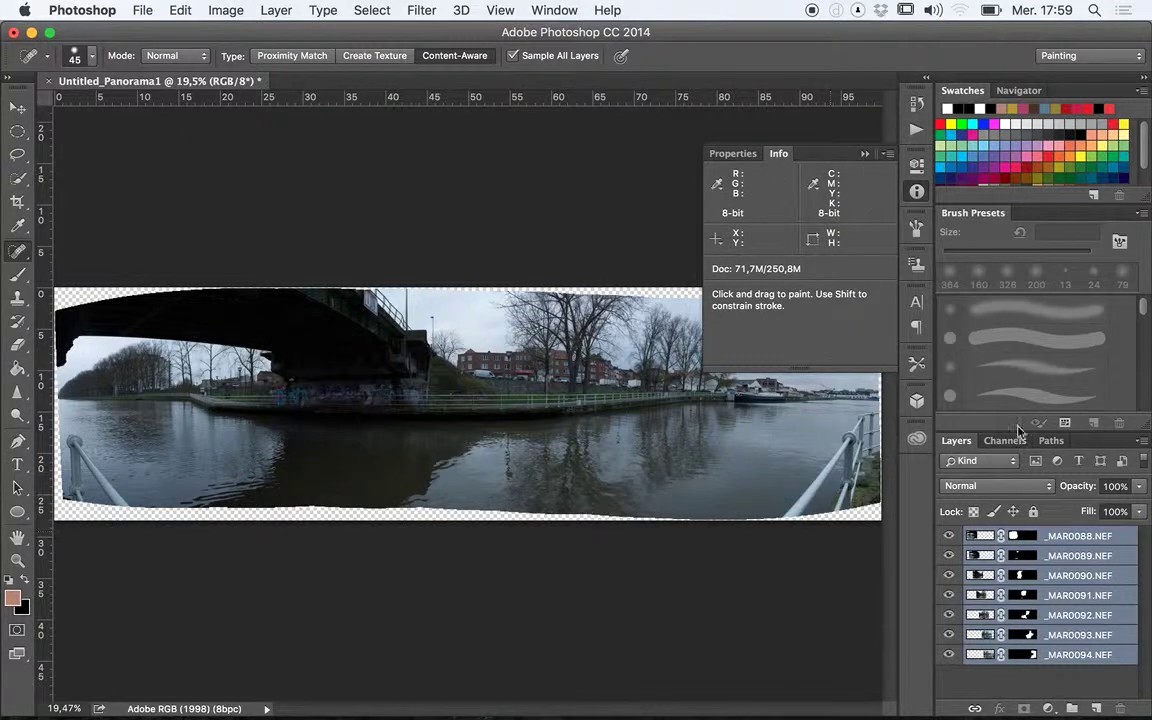
Step: Collapse the Info panel and examine the panorama's left end at 100%, from the bridge's transparent border down to the railing
click(866, 154)
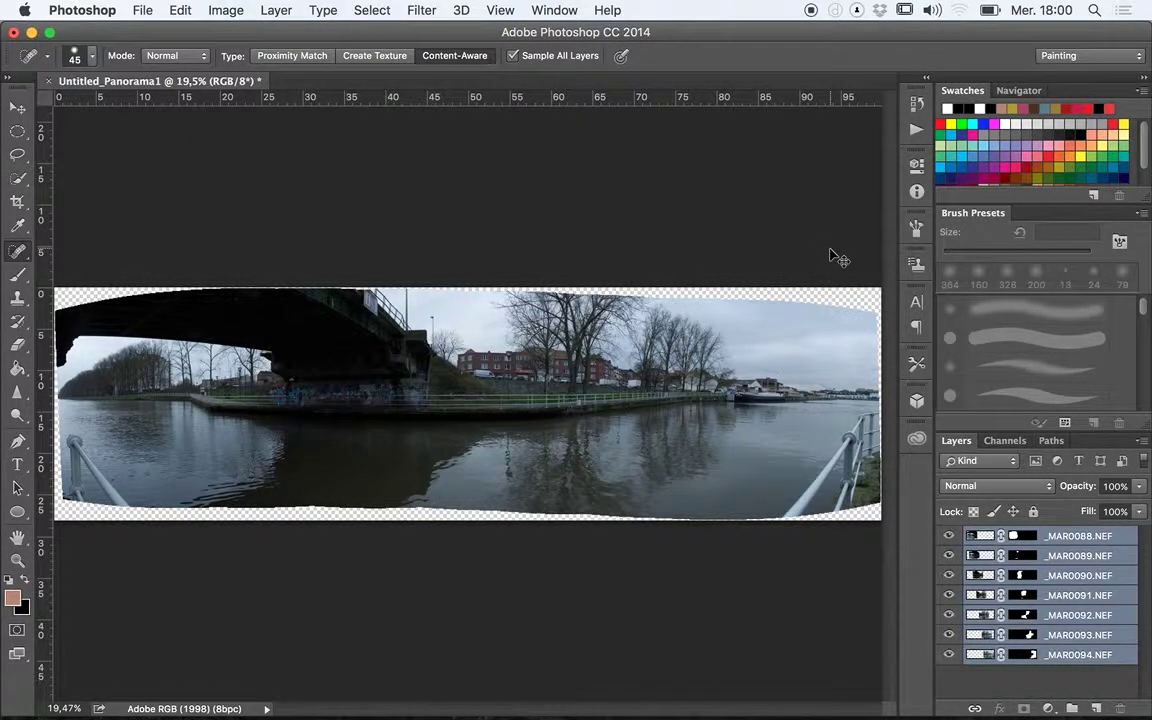
key(super+plus)
key(super+plus)
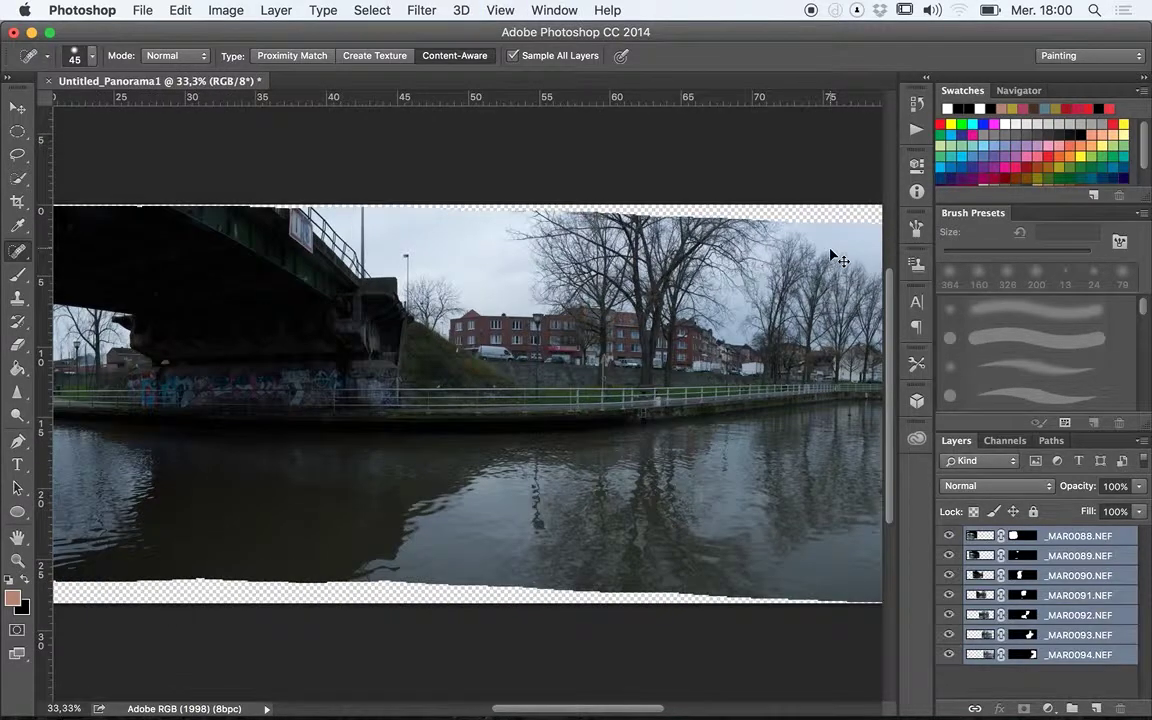
key(super+plus)
key(super+plus)
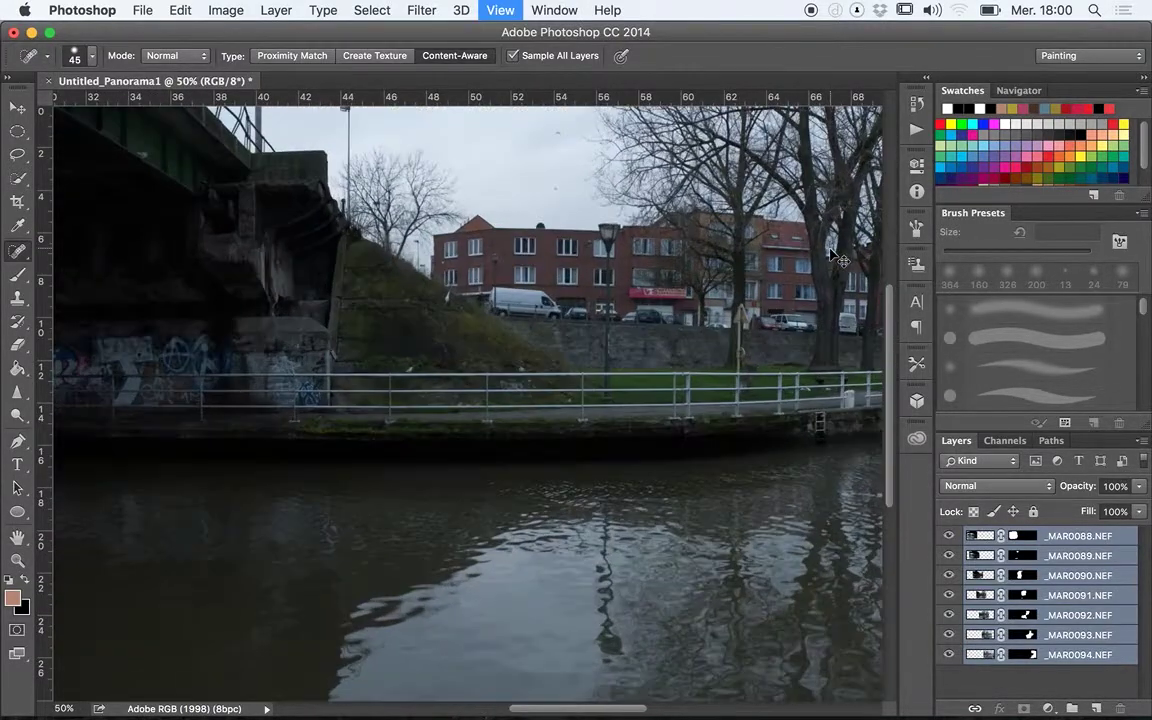
key(super+plus)
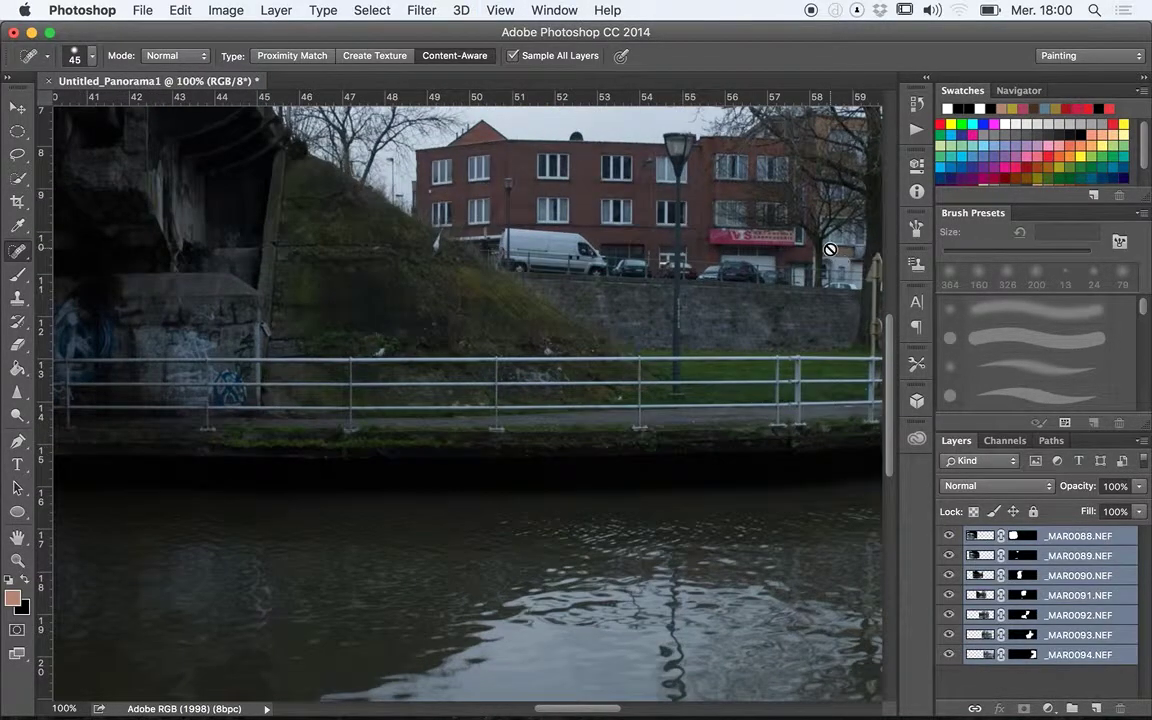
scroll(572, 324, left, 15)
scroll(573, 324, left, 10)
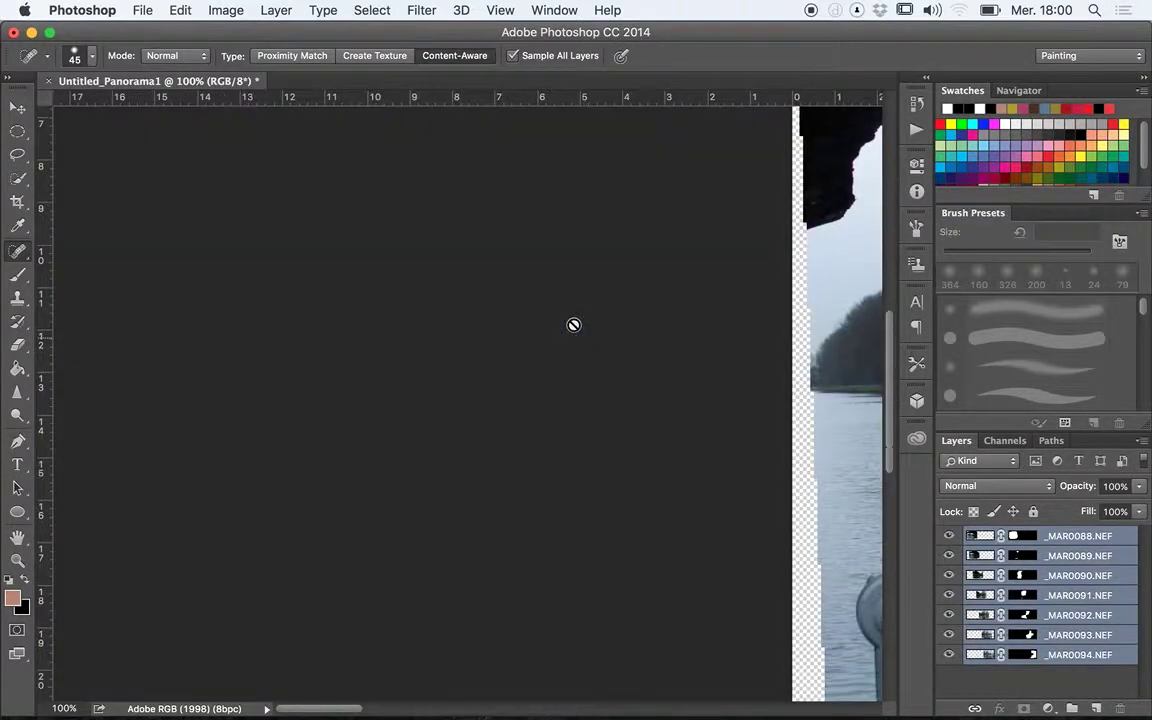
scroll(573, 324, right, 5)
scroll(573, 324, up, 3)
scroll(573, 324, down, 8)
scroll(573, 324, right, 10)
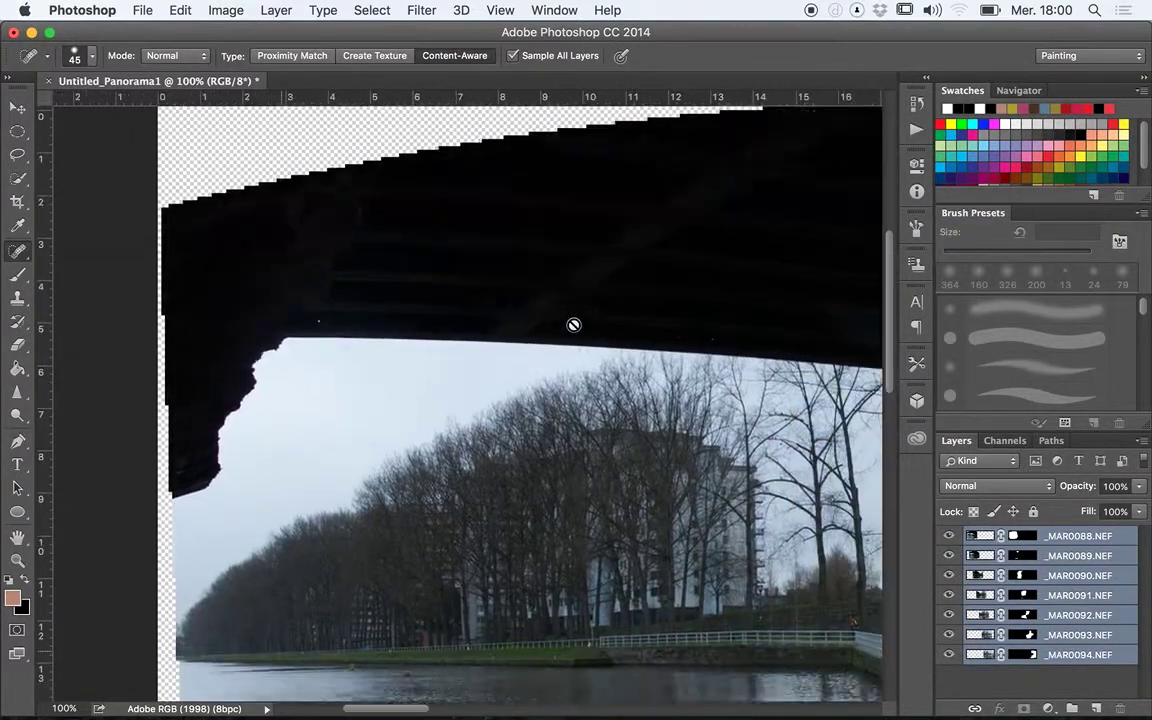
scroll(573, 324, up, 12)
scroll(573, 324, left, 5)
scroll(573, 324, left, 2)
scroll(573, 324, down, 2)
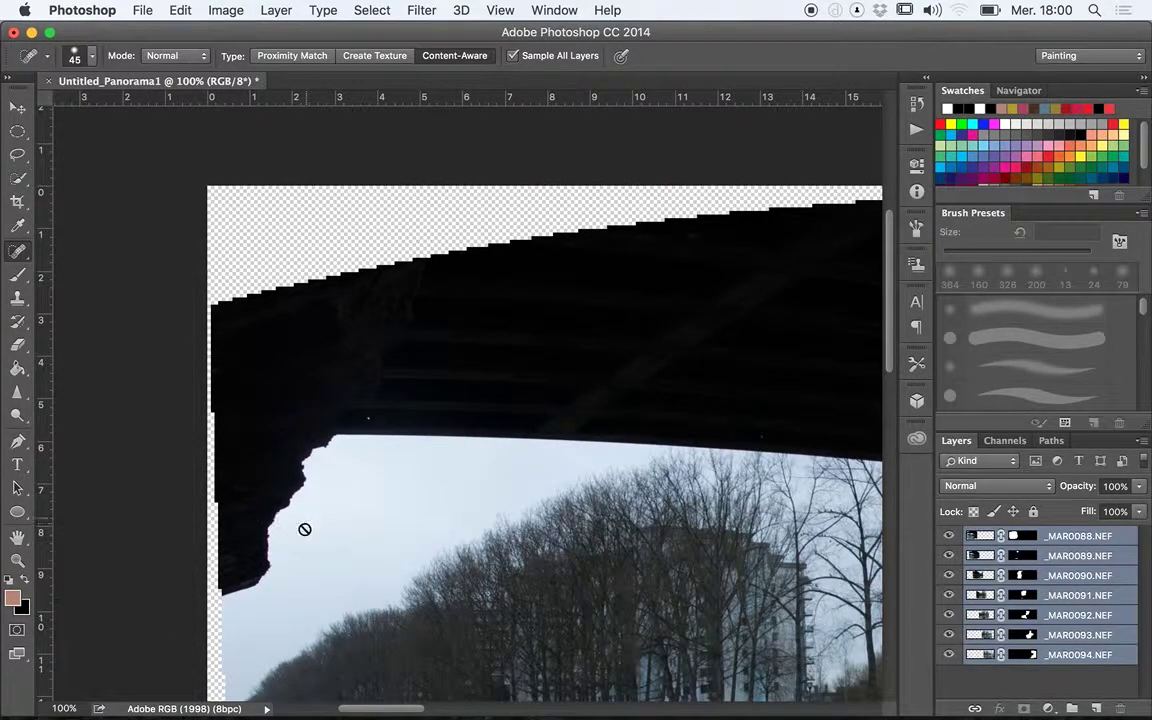
scroll(277, 553, down, 6)
scroll(277, 553, right, 2)
scroll(277, 554, down, 5)
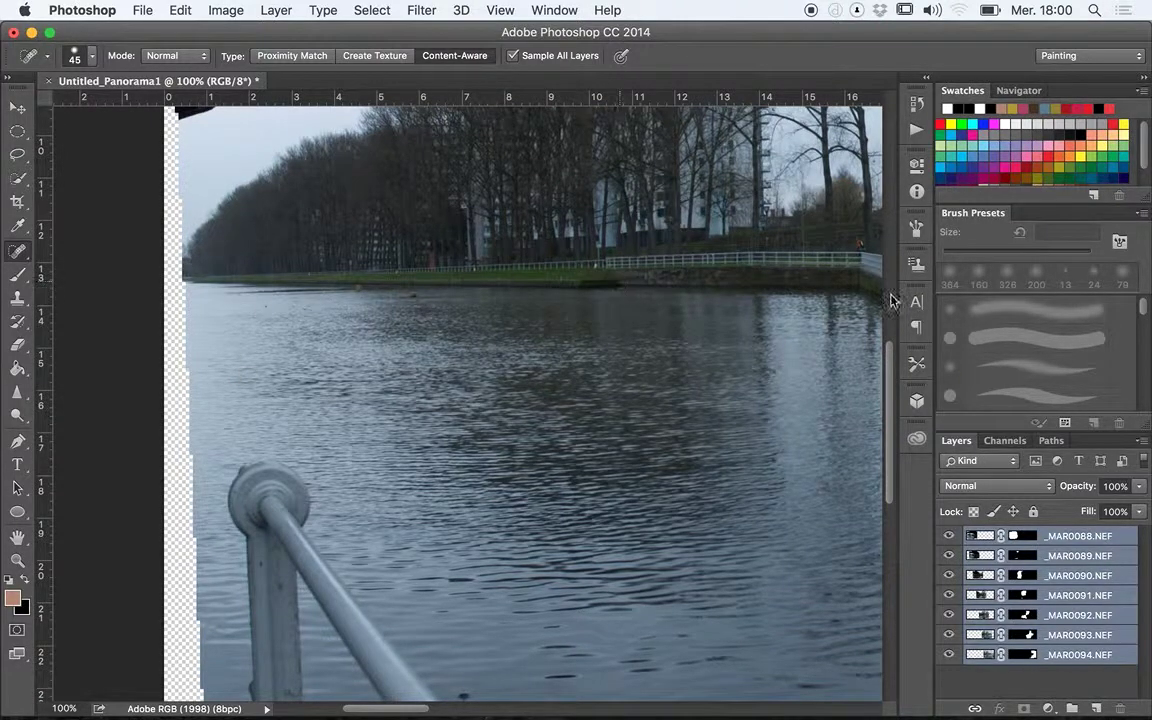
Step: Examine the stitching along the quay at 100%, from the graffiti wall past the houses to the railing at the right end
scroll(667, 348, right, 5)
scroll(667, 348, right, 15)
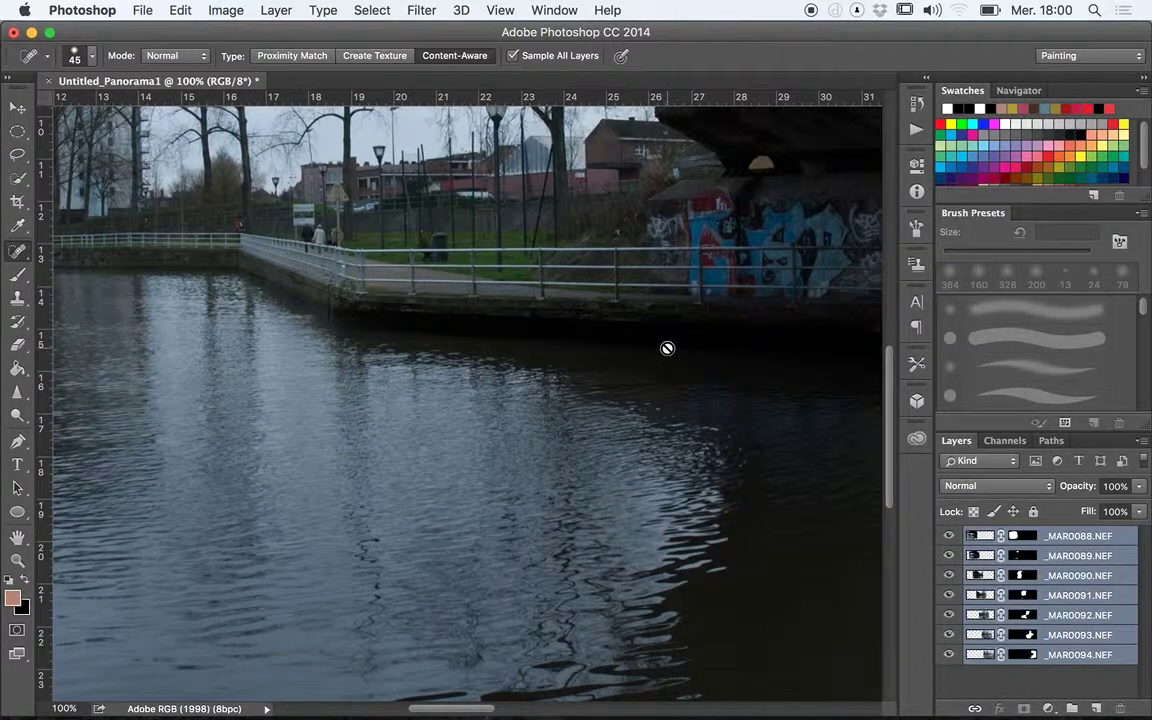
scroll(667, 348, right, 5)
scroll(667, 348, right, 15)
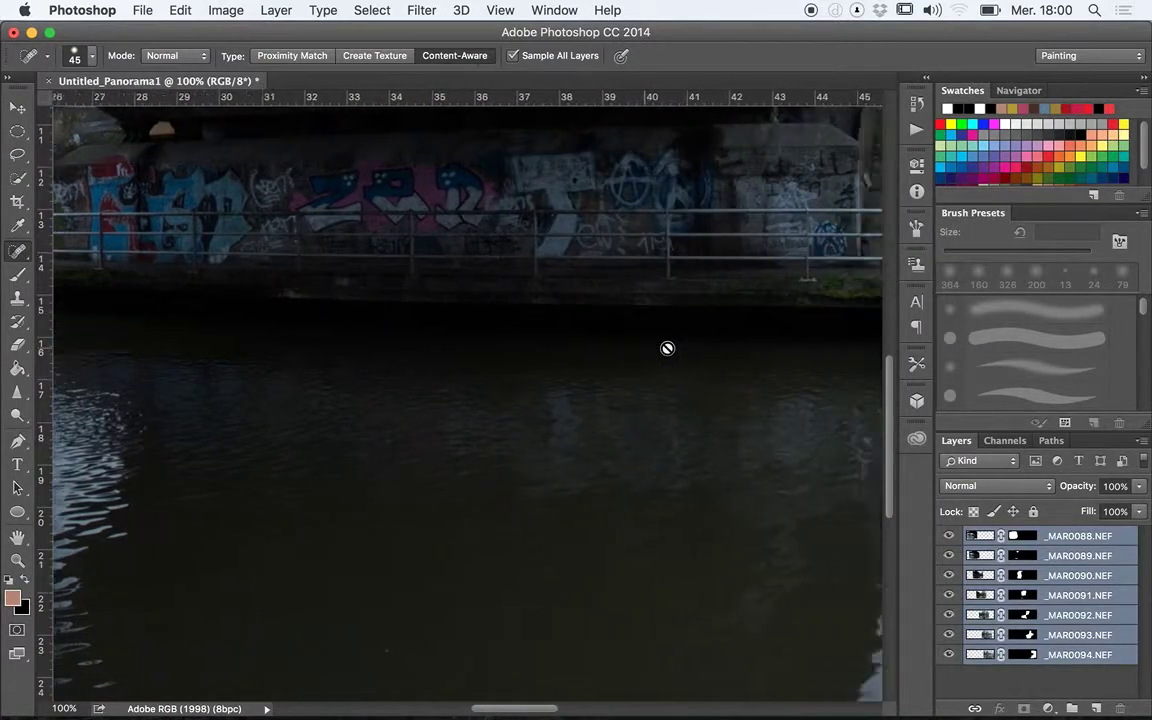
scroll(667, 348, right, 15)
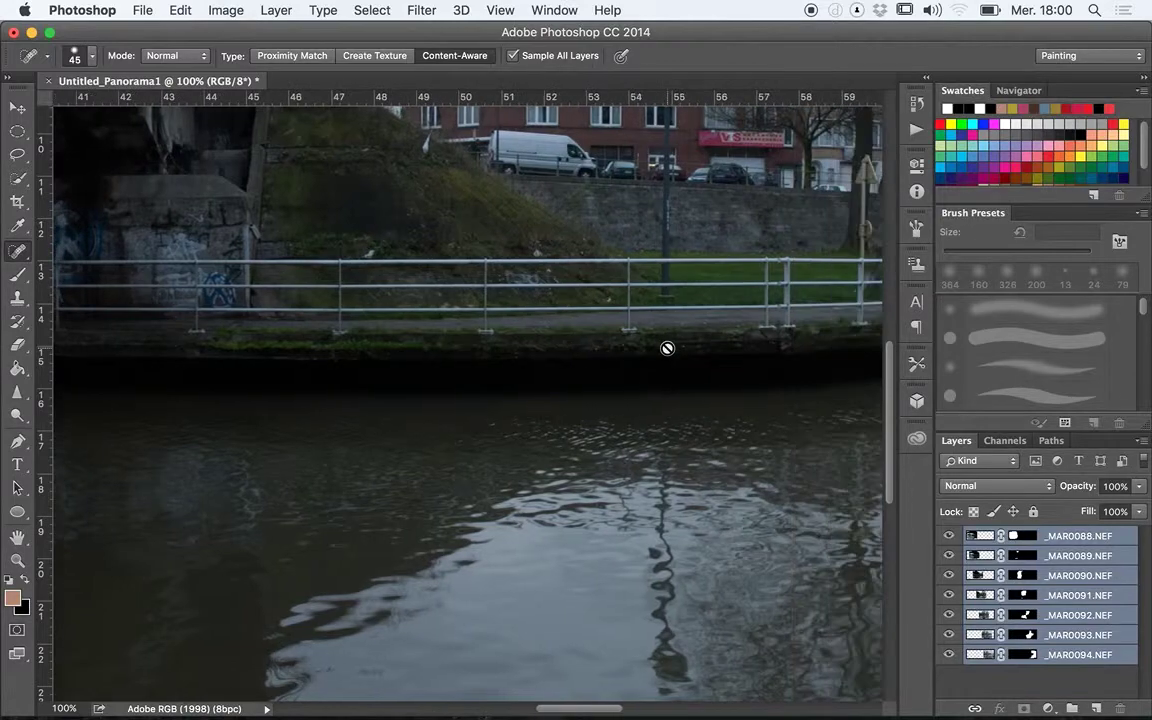
scroll(667, 348, right, 15)
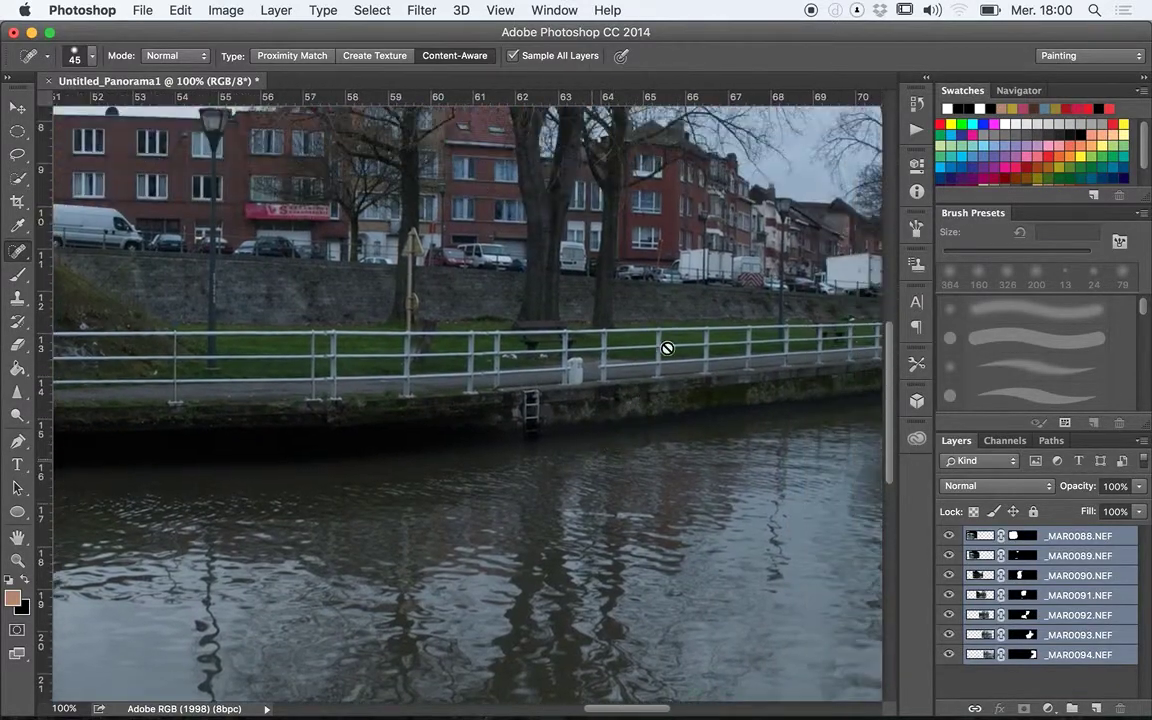
scroll(667, 348, right, 15)
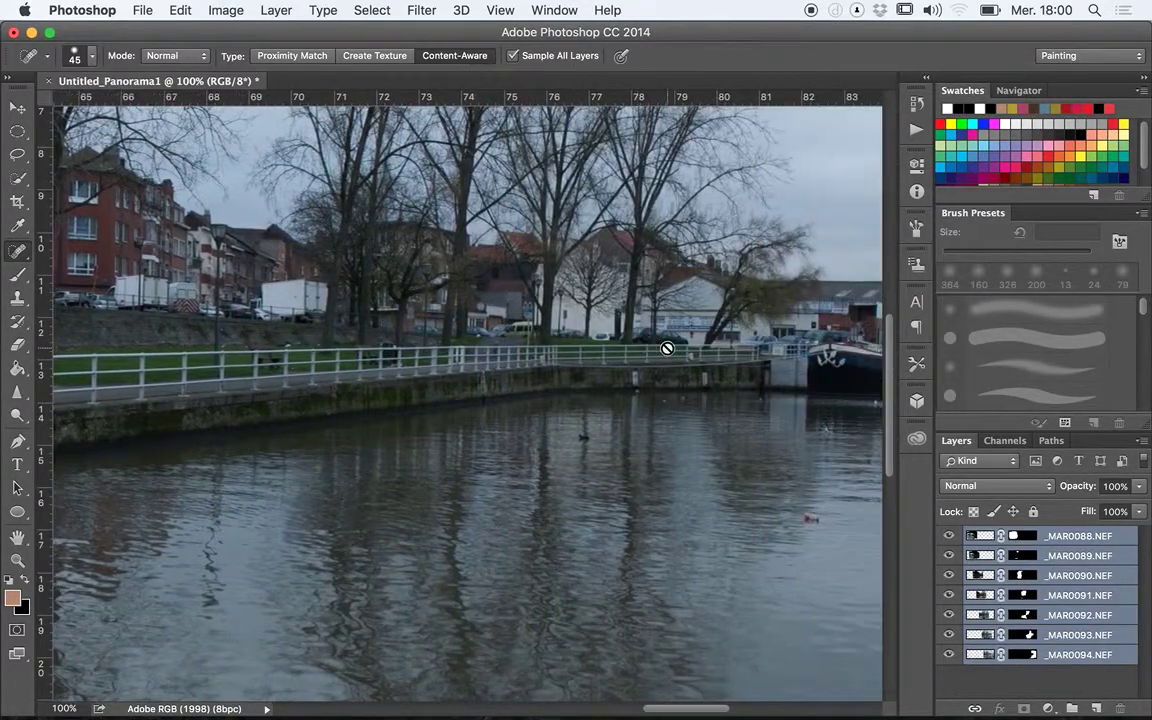
scroll(667, 348, right, 15)
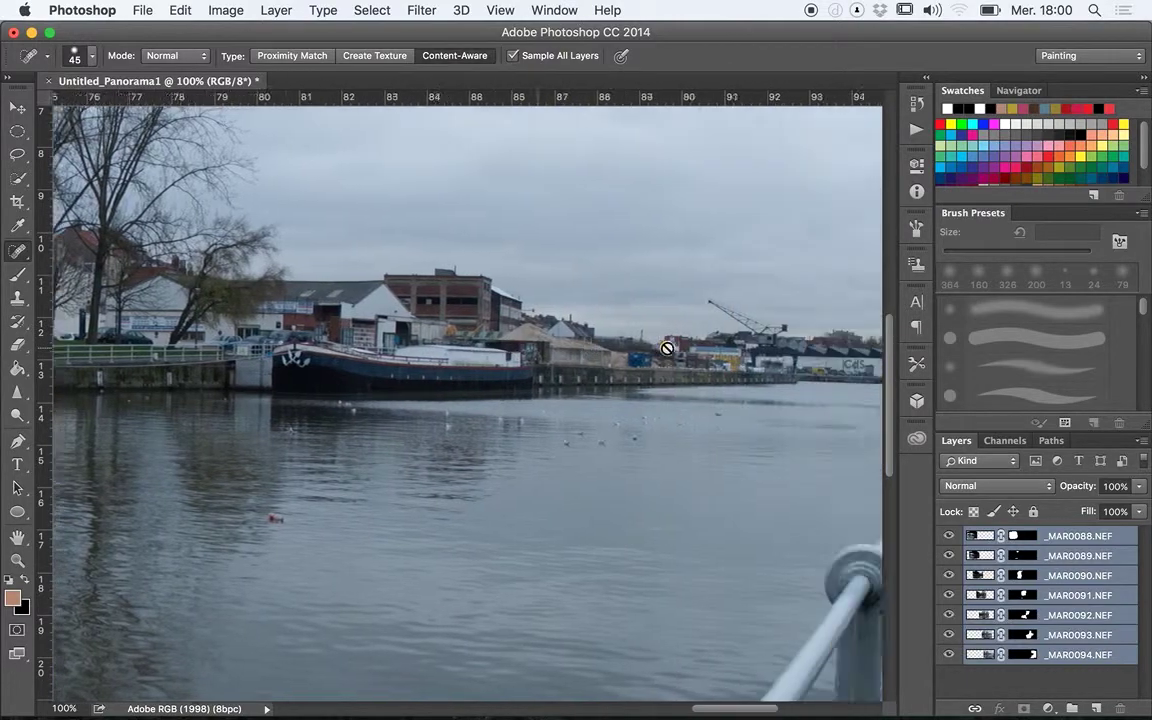
scroll(667, 348, right, 3)
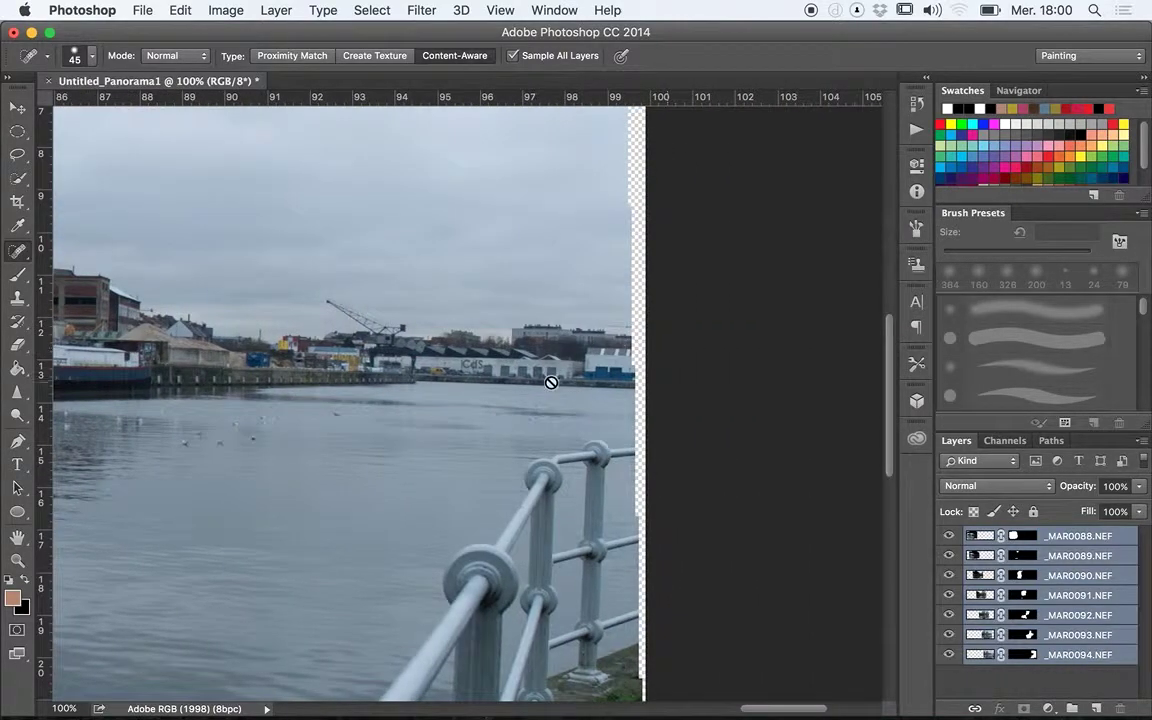
scroll(551, 382, down, 3)
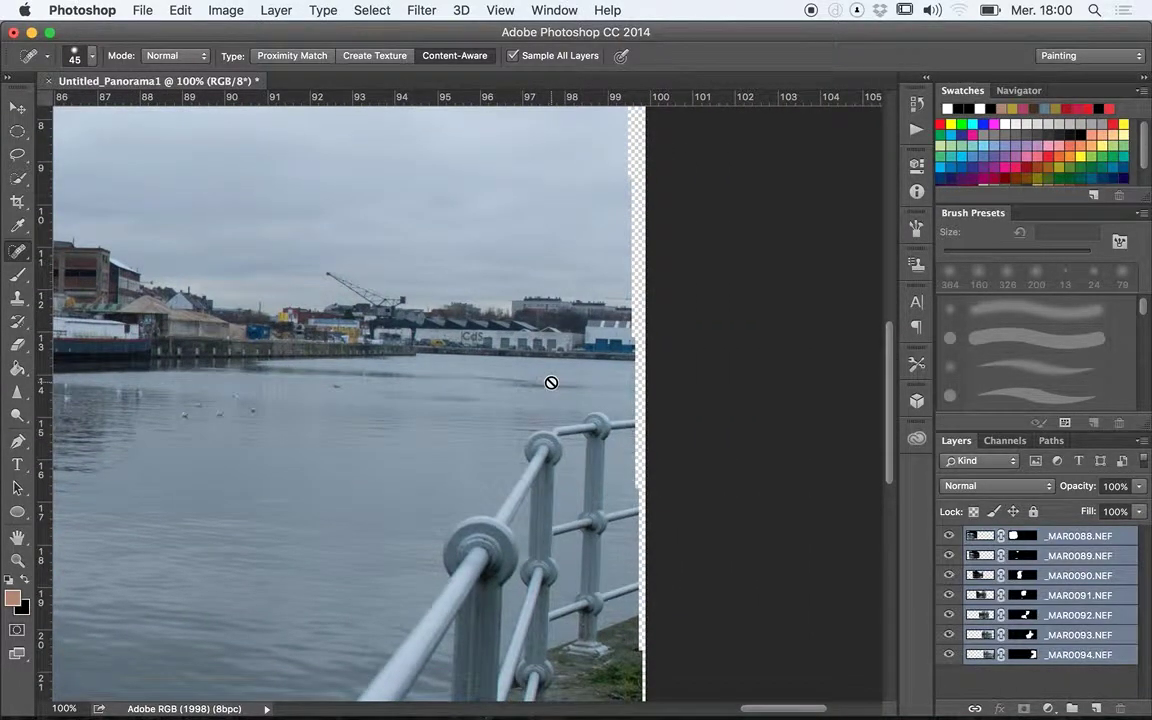
scroll(542, 392, down, 10)
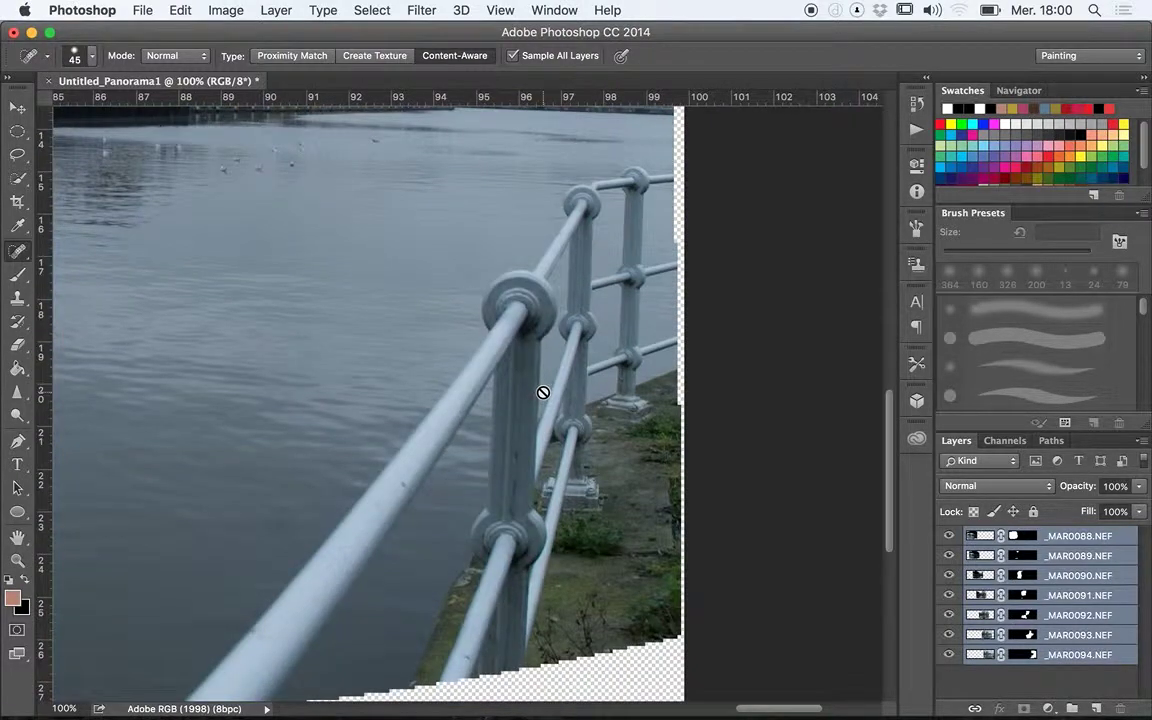
Step: Examine the uneven transparent edges from the panorama's right end back to its left end, and view the whole image
scroll(502, 431, down, 5)
scroll(502, 431, left, 15)
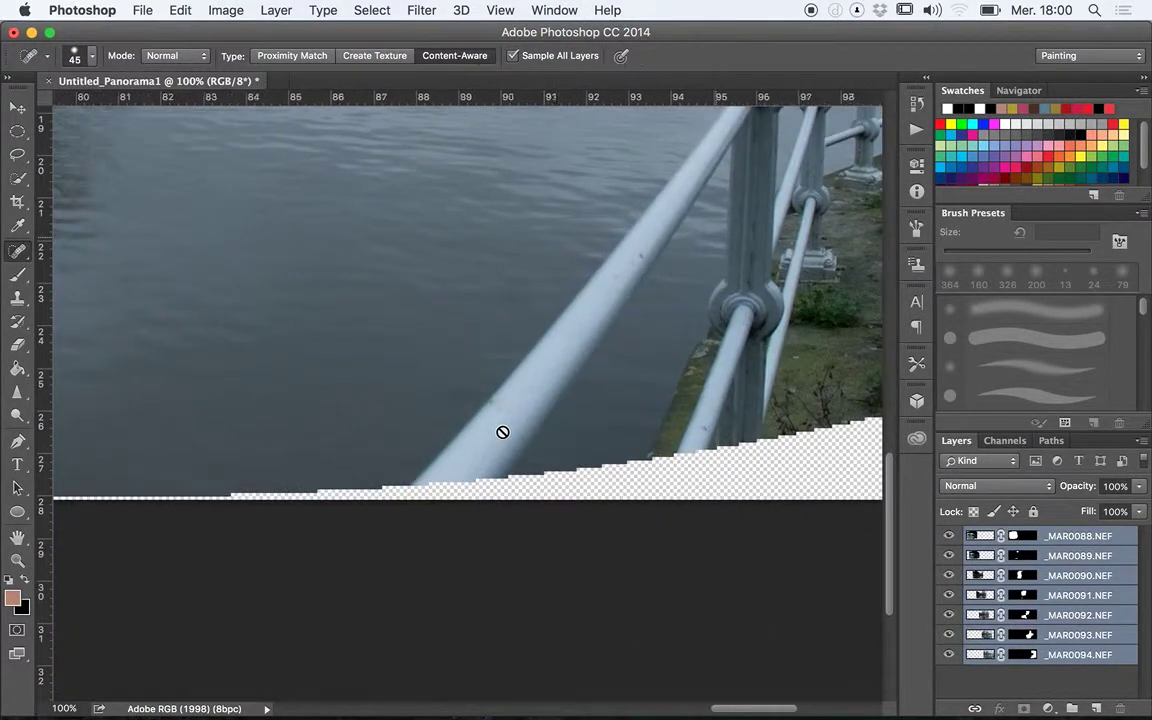
scroll(502, 431, up, 10)
scroll(502, 431, left, 8)
scroll(502, 431, down, 12)
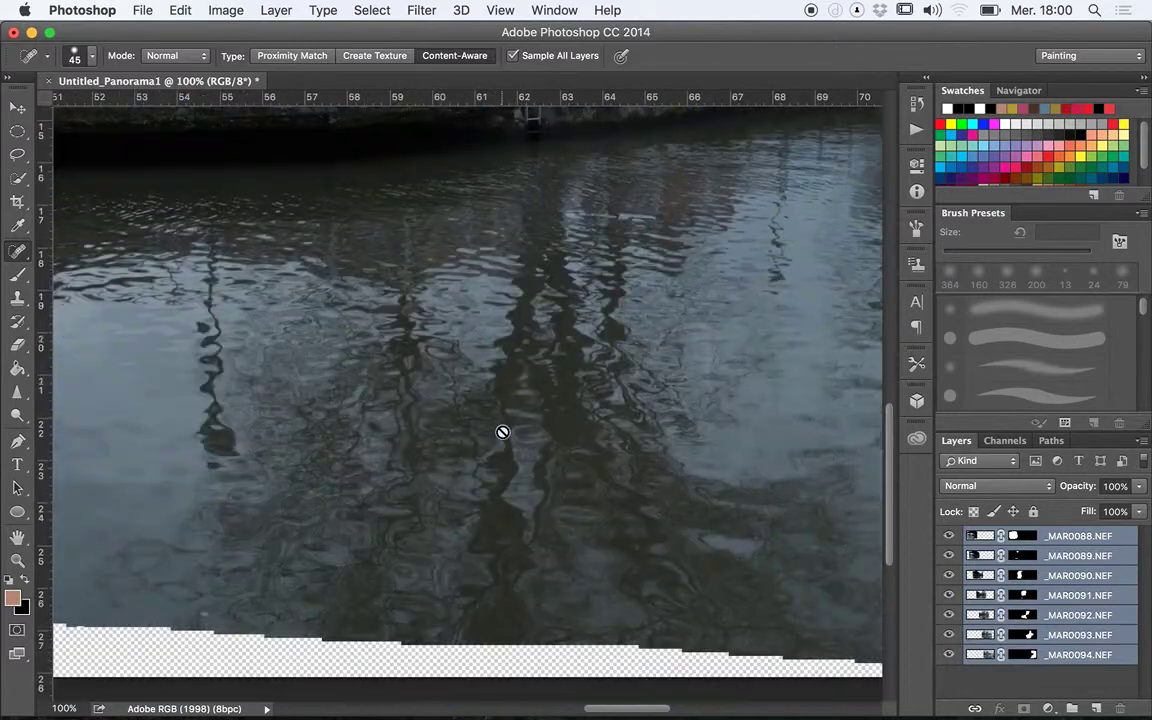
scroll(502, 431, left, 20)
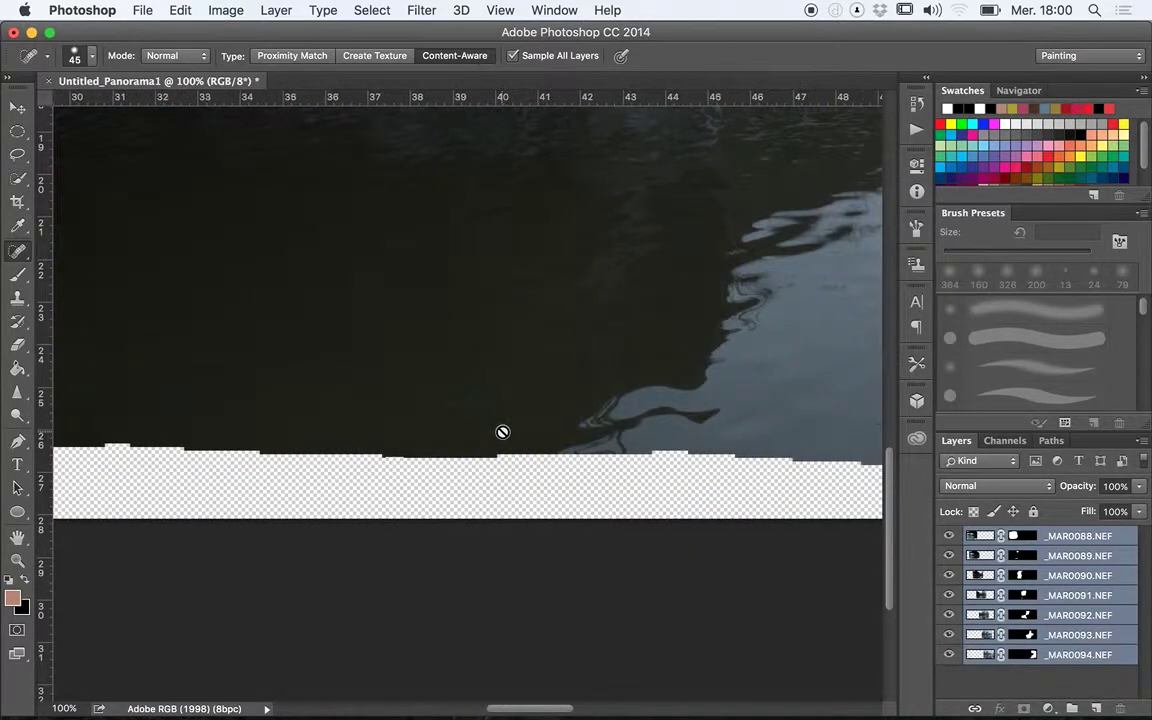
scroll(502, 431, up, 5)
scroll(502, 431, up, 10)
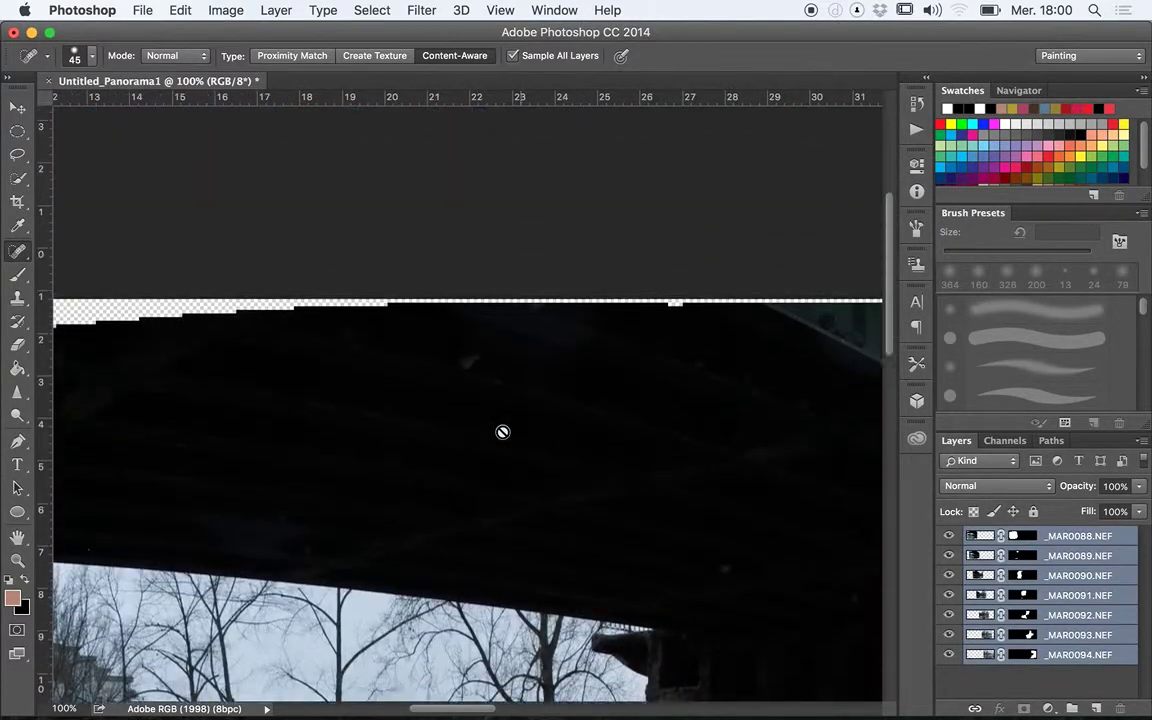
scroll(502, 431, down, 4)
scroll(502, 431, up, 2)
scroll(502, 431, left, 12)
scroll(502, 431, down, 3)
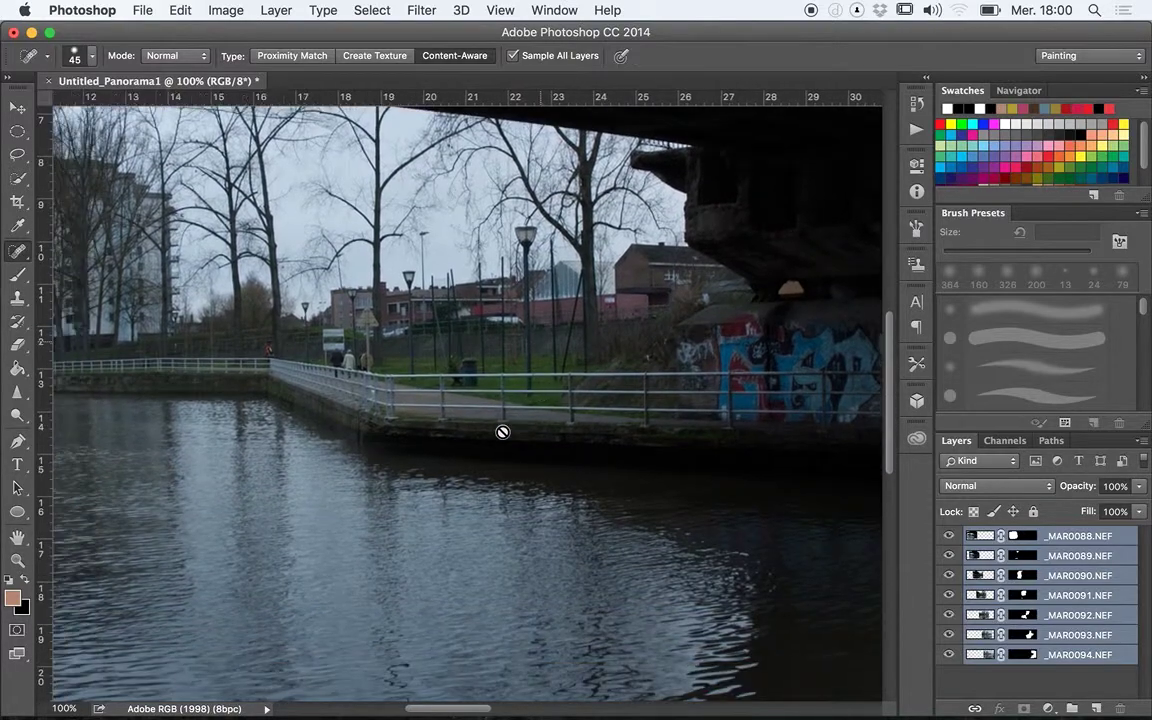
scroll(502, 431, left, 8)
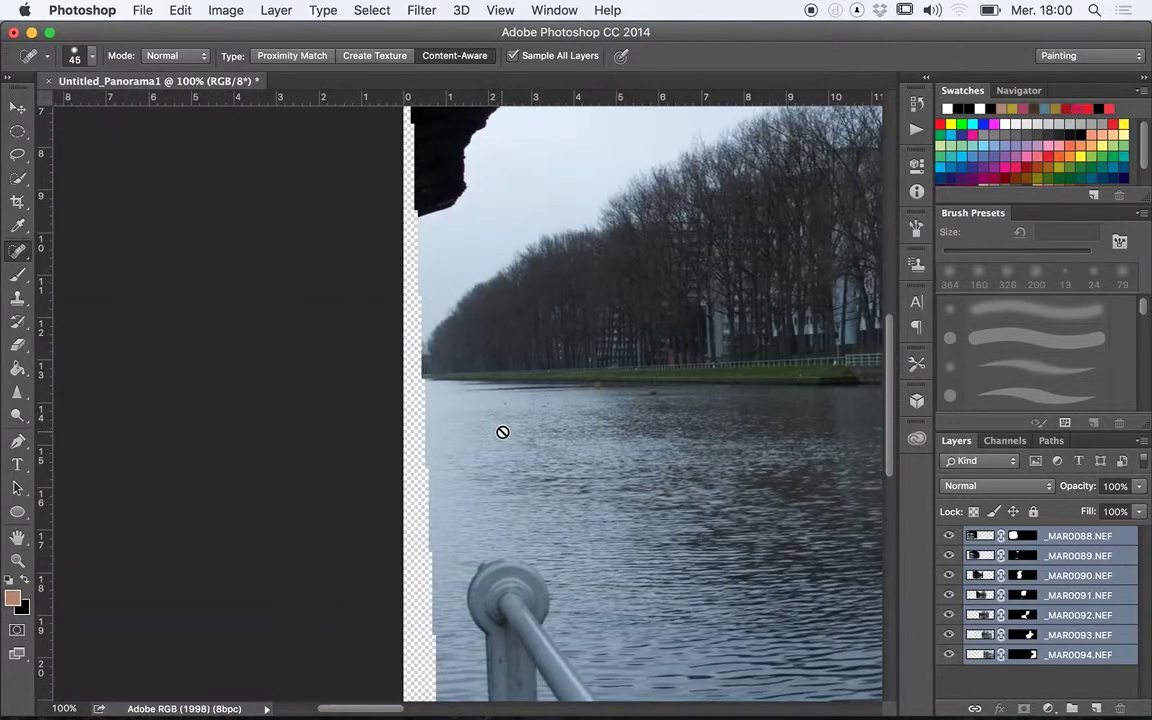
scroll(502, 431, right, 8)
scroll(502, 431, down, 4)
key(super+minus)
key(super+minus)
key(super+minus)
key(super+minus)
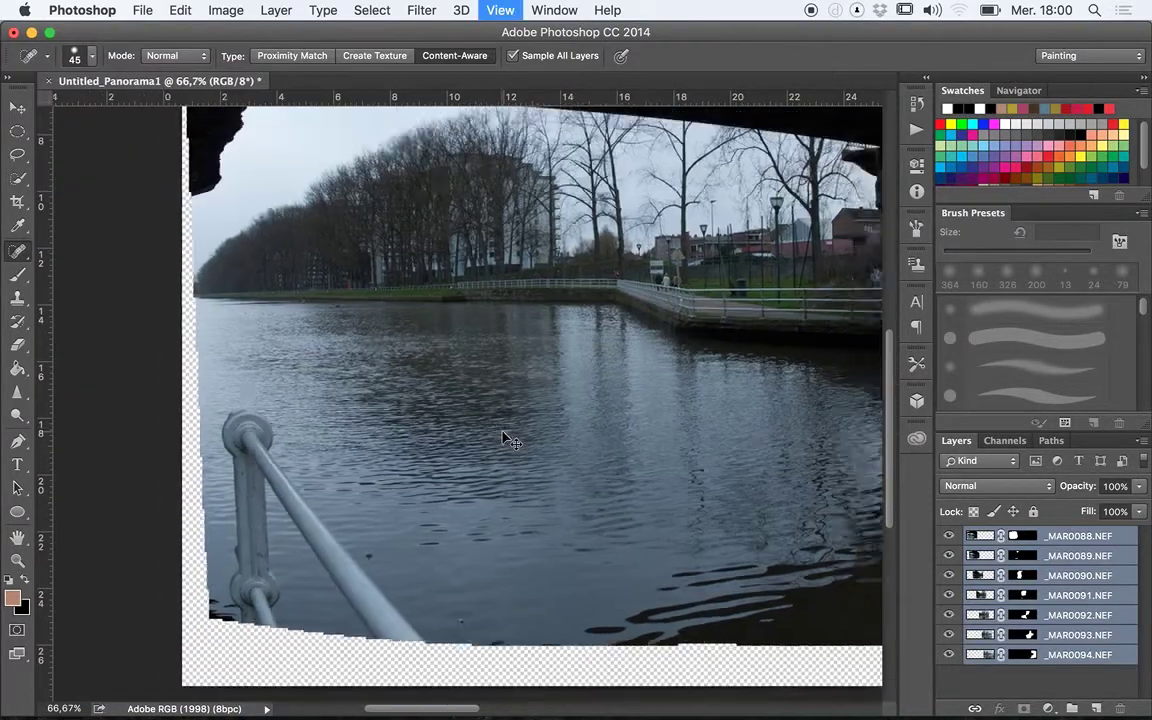
key(super+minus)
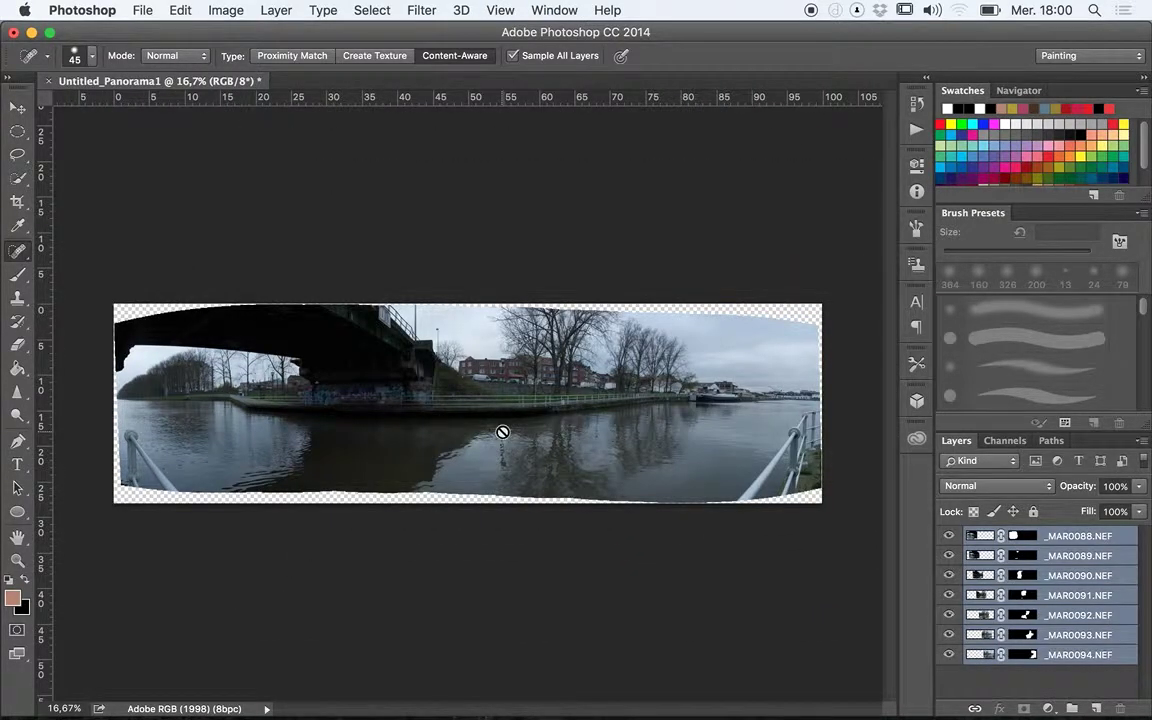
Step: Examine the whole panorama in full screen mode without the interface, fitted to the screen, and return to the standard screen mode
key(f)
key(F2)
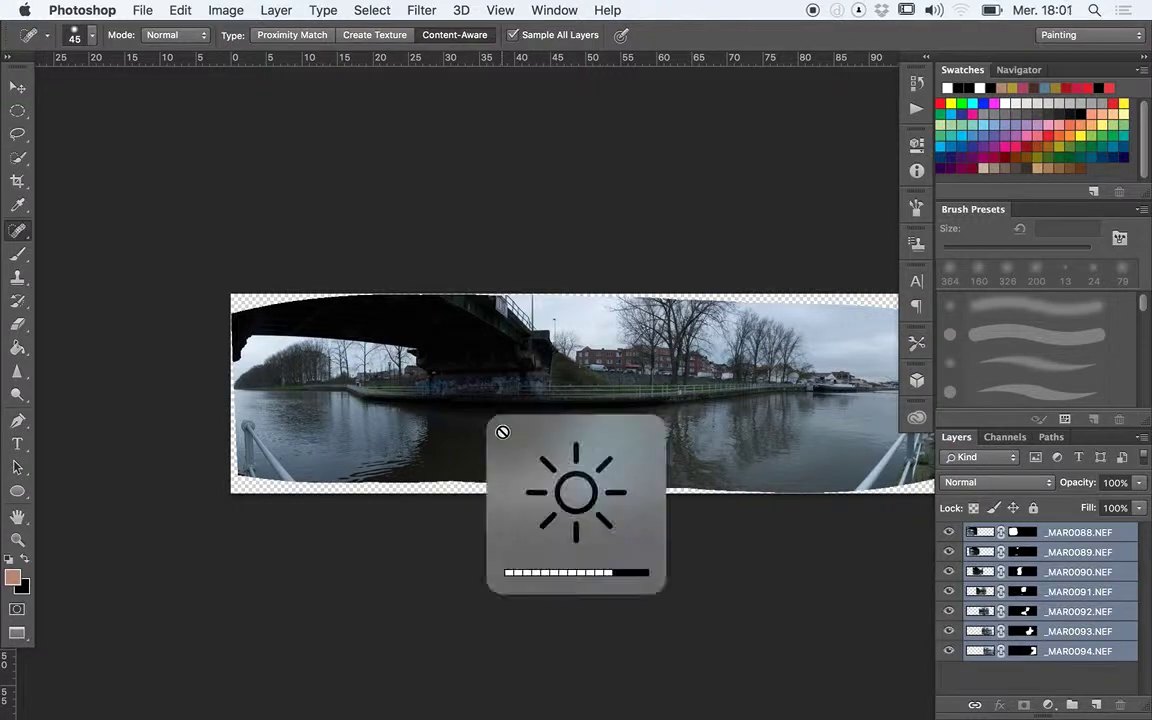
scroll(511, 424, right, 5)
scroll(511, 424, down, 1)
scroll(515, 422, left, 5)
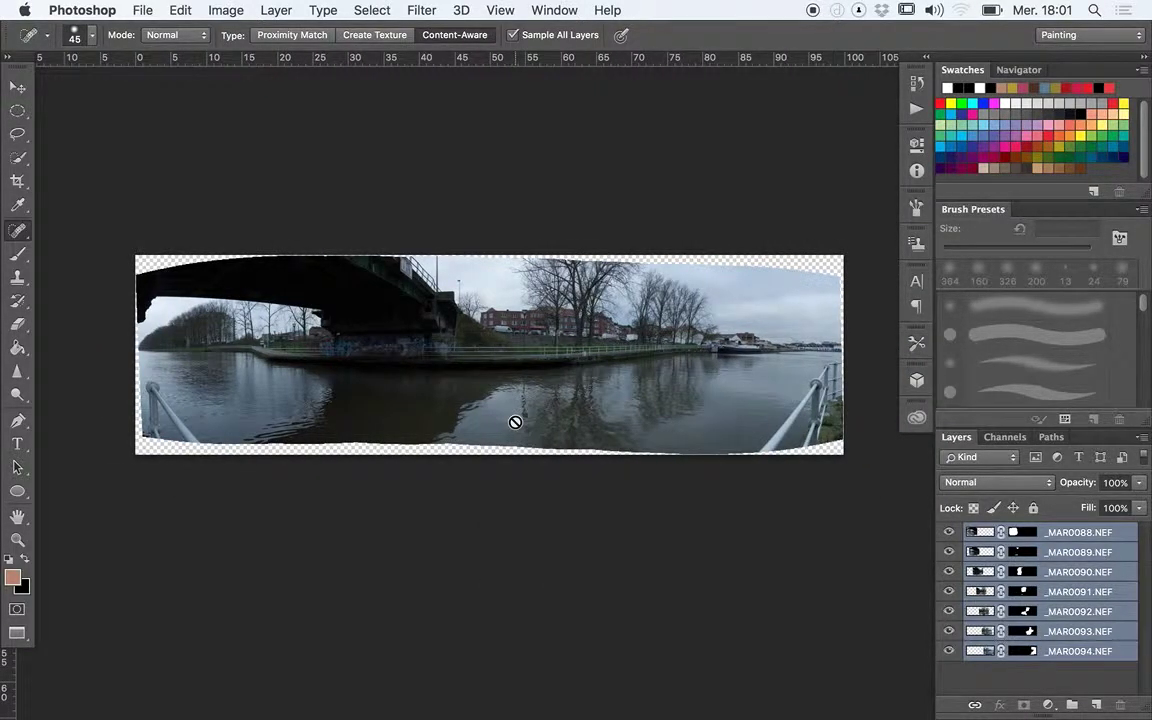
key(f)
key(super+0)
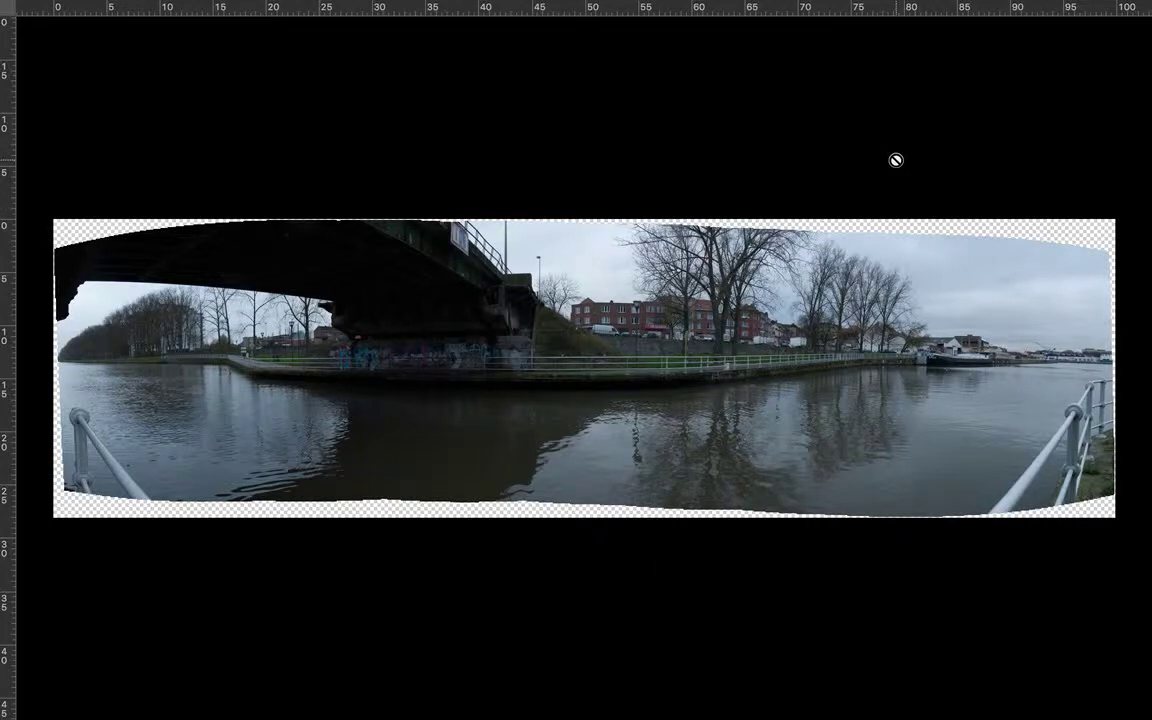
scroll(663, 157, down, 1)
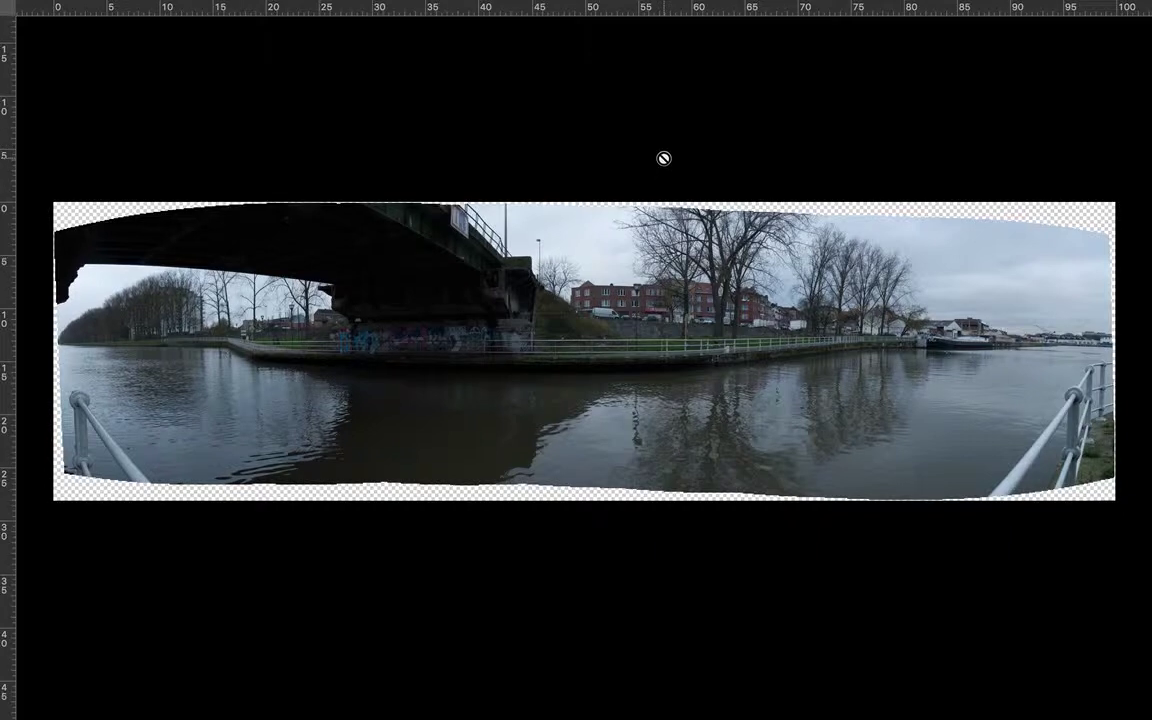
scroll(640, 368, up, 2)
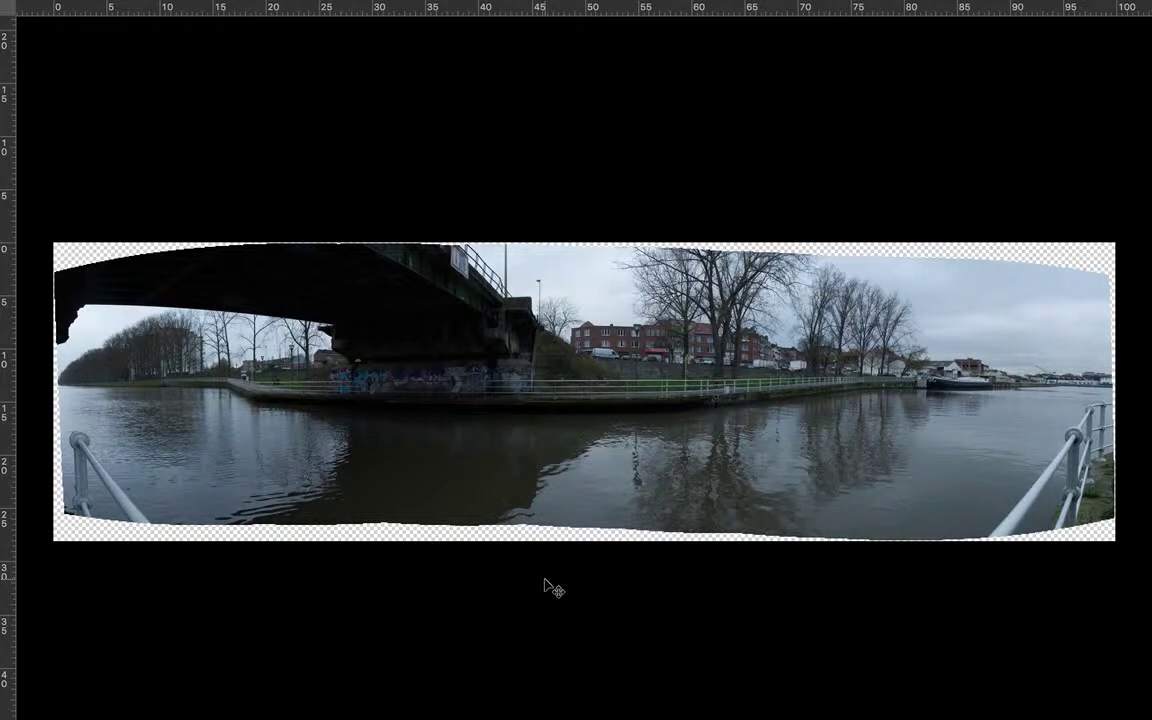
key(ctrl+minus)
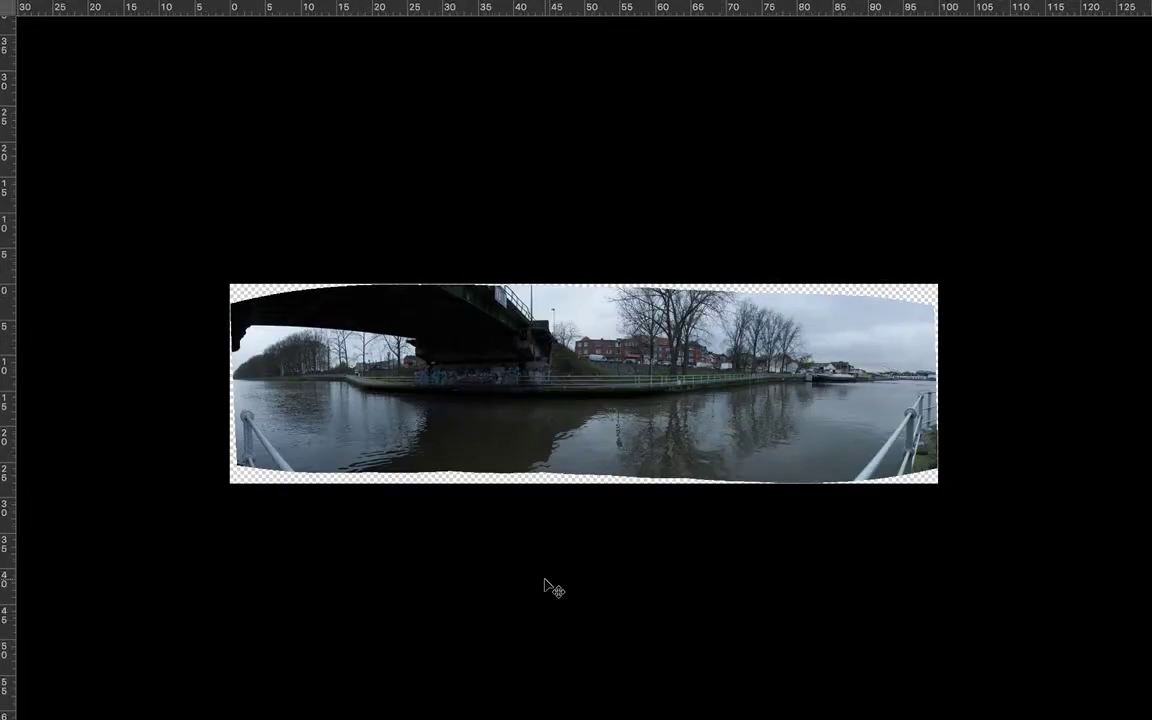
key(f)
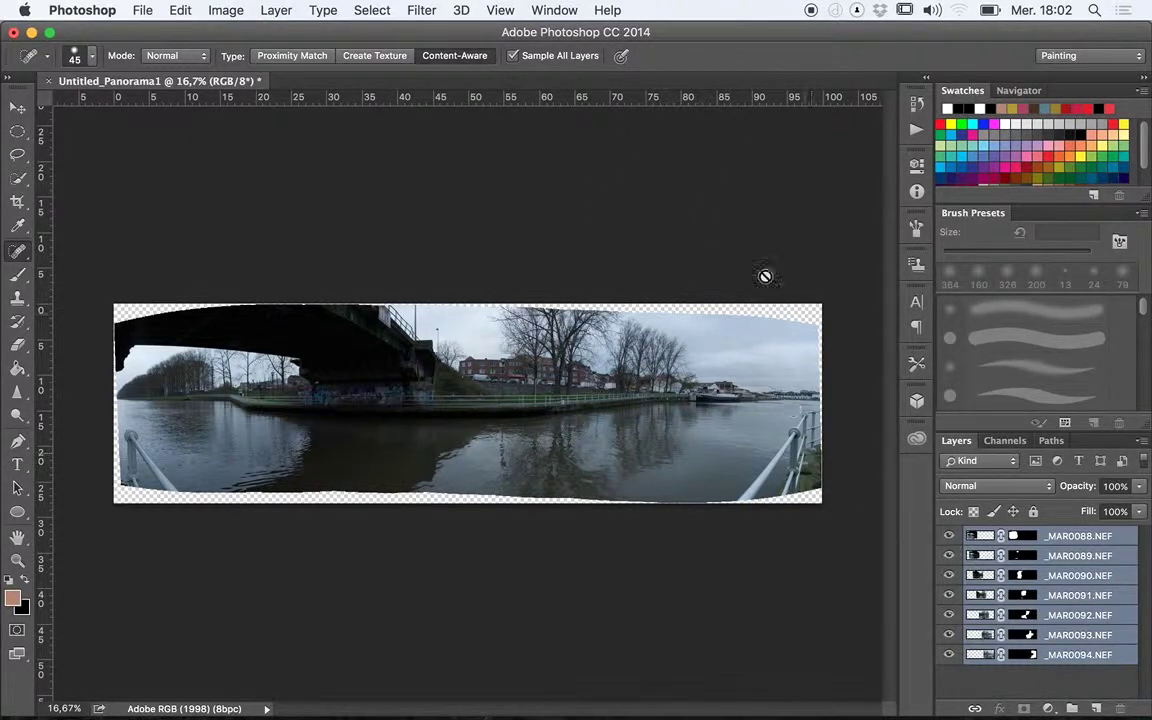
Step: Show only the _MAR0094.NEF layer and reveal the other layers one by one up to _MAR0088.NEF to examine how the masked photos join
alt+click(949, 655)
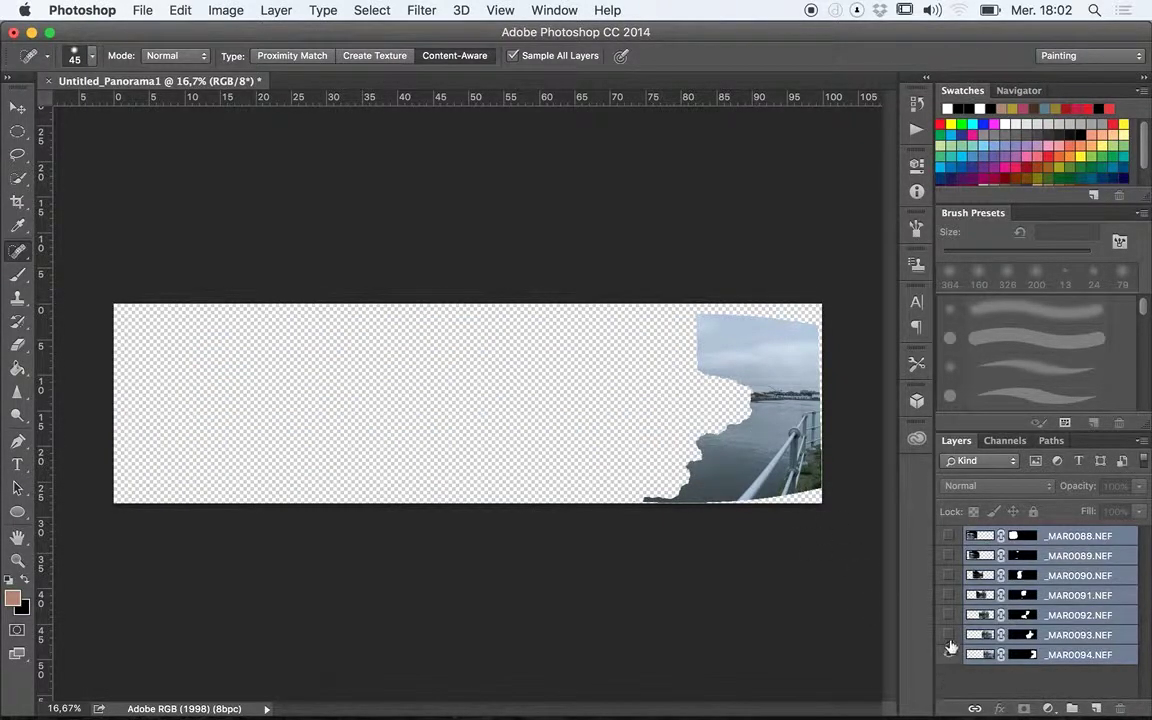
click(949, 636)
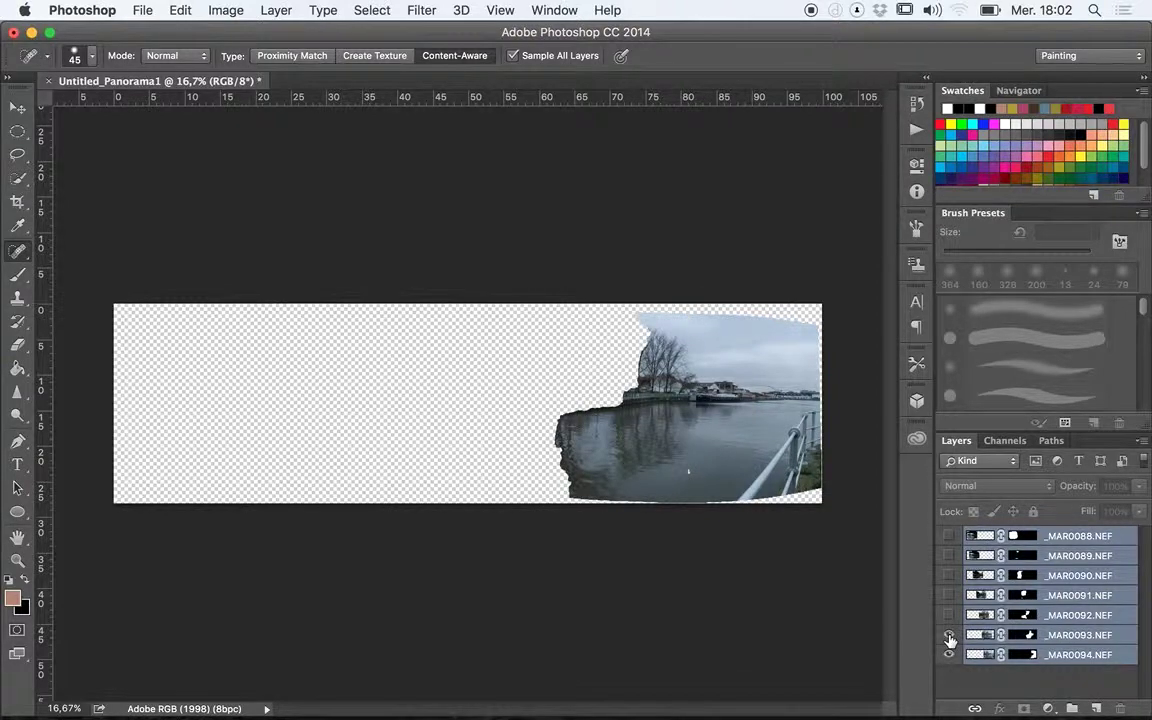
click(949, 615)
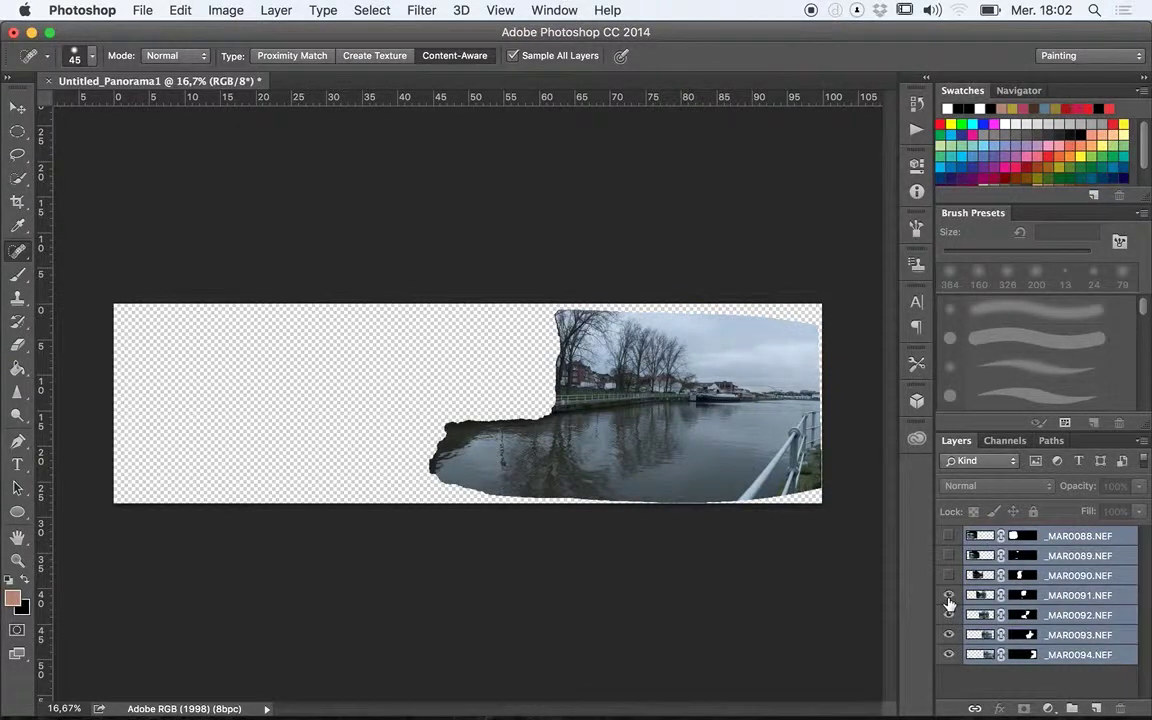
click(949, 595)
click(949, 575)
click(949, 556)
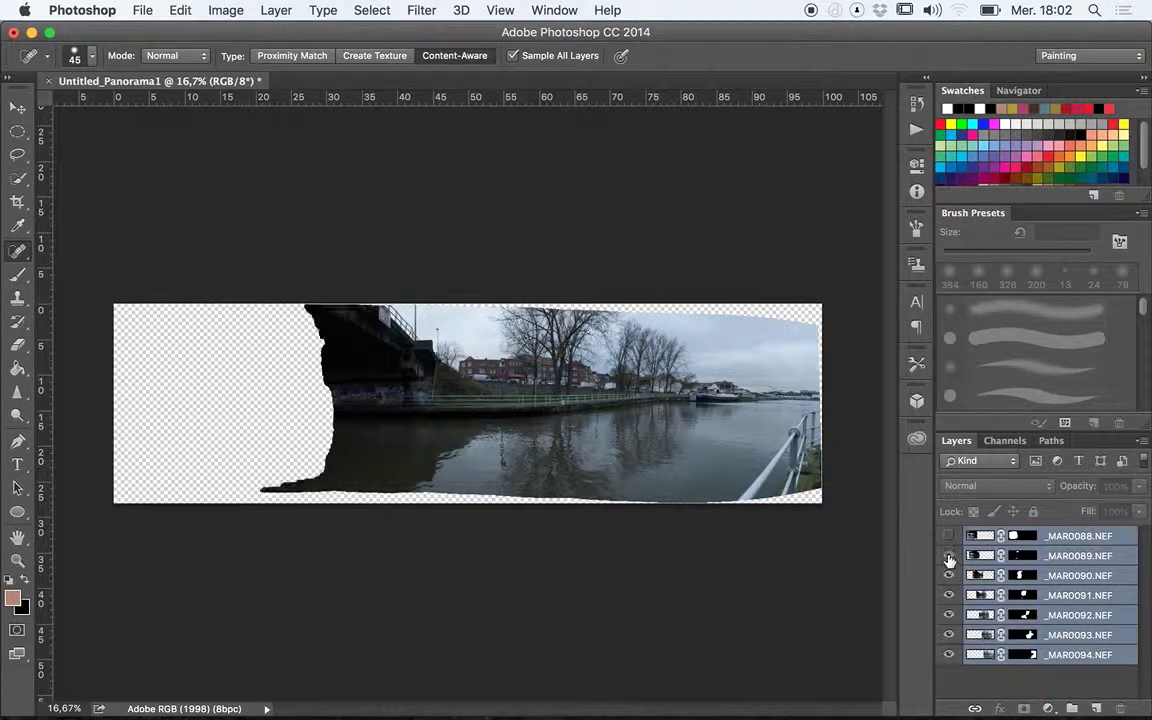
click(949, 536)
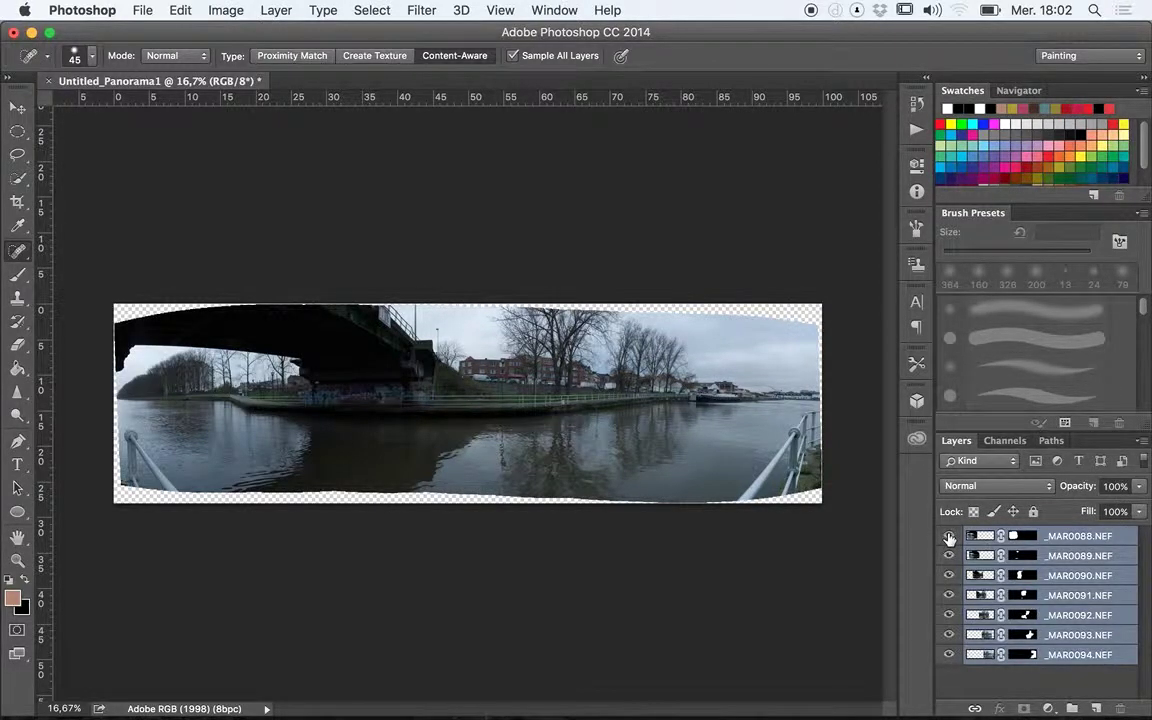